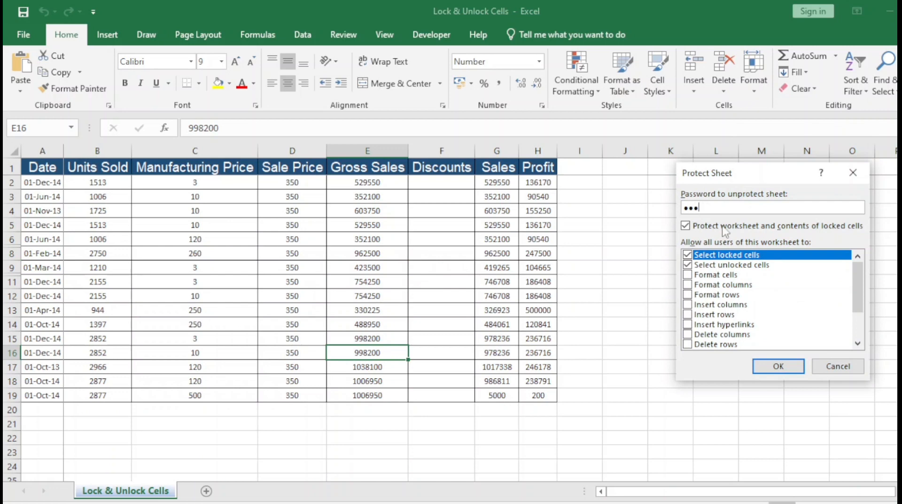
Confirm the sheet protection password, then select an empty cell to test that editing is blocked
key("Return")
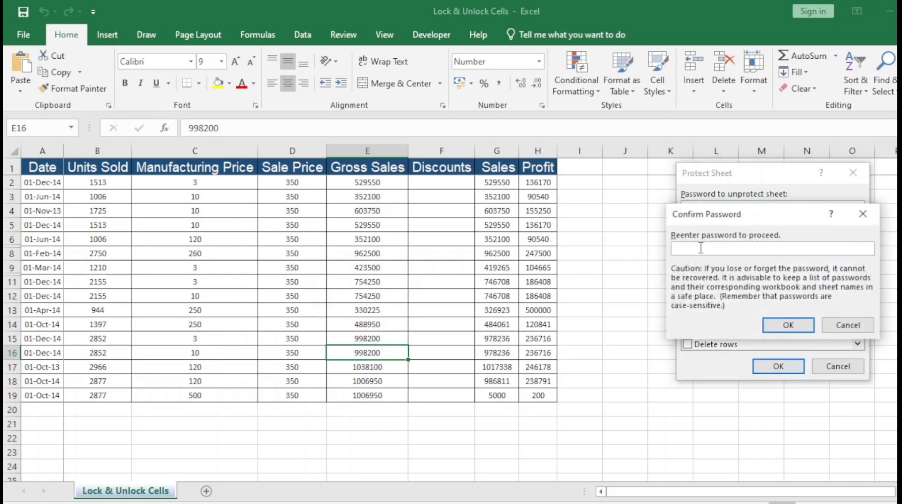
type("123")
left_click(786, 325)
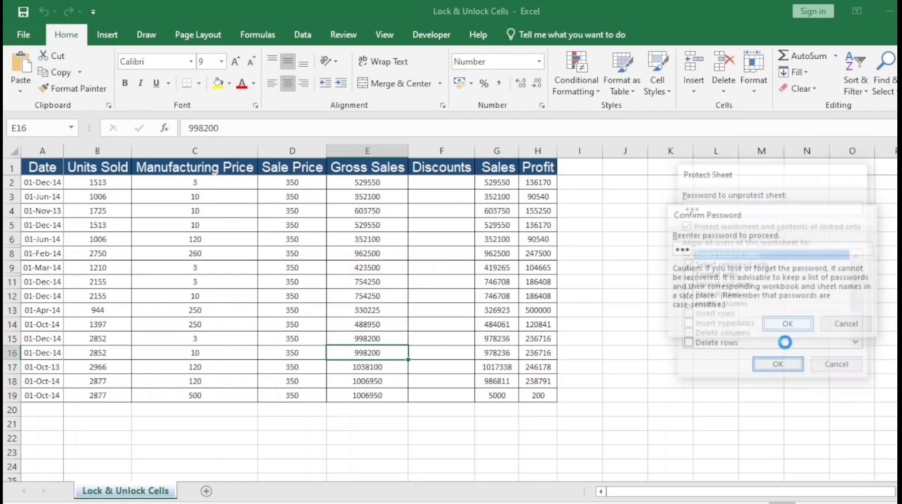
left_click(633, 267)
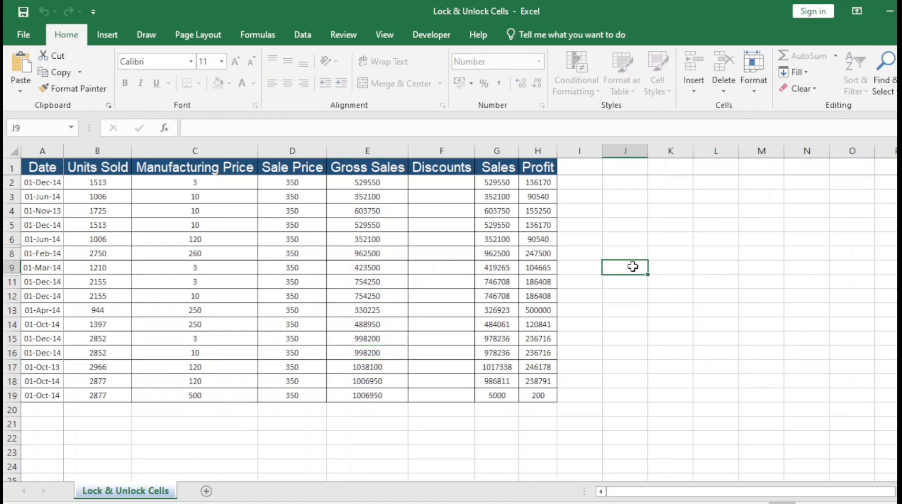
type("a")
left_click(491, 306)
left_click(438, 322)
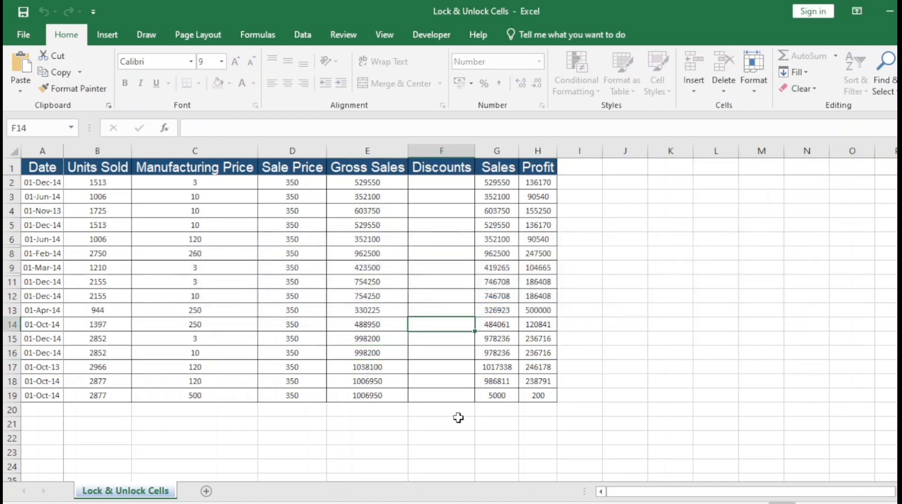
type("a")
key("Return")
left_click(377, 370)
type("a")
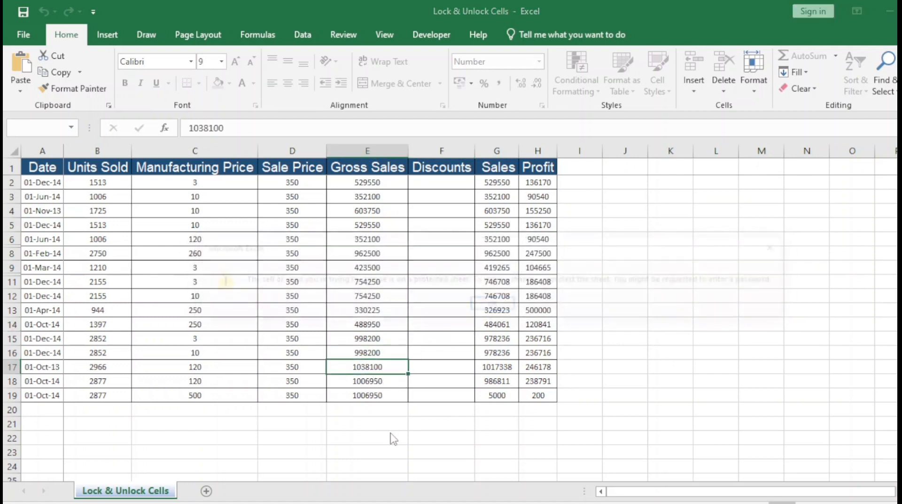
key("Return")
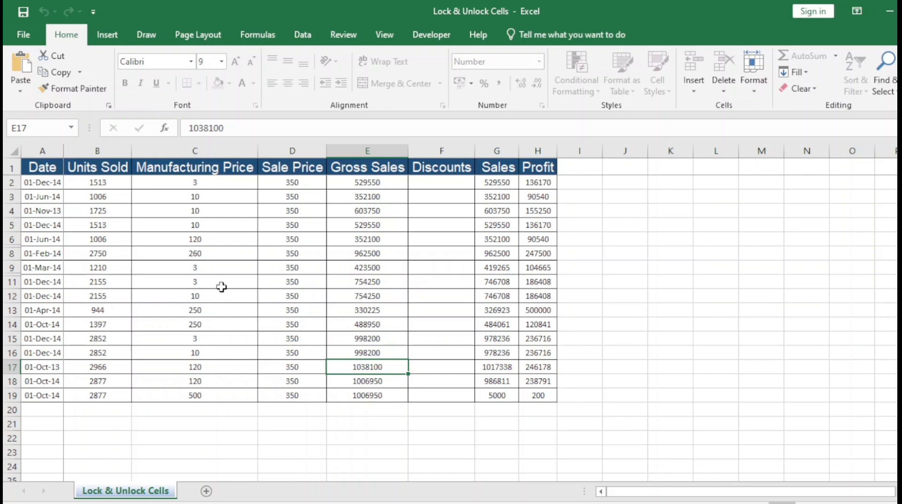
left_click(50, 146)
left_click_drag(50, 146, 369, 151)
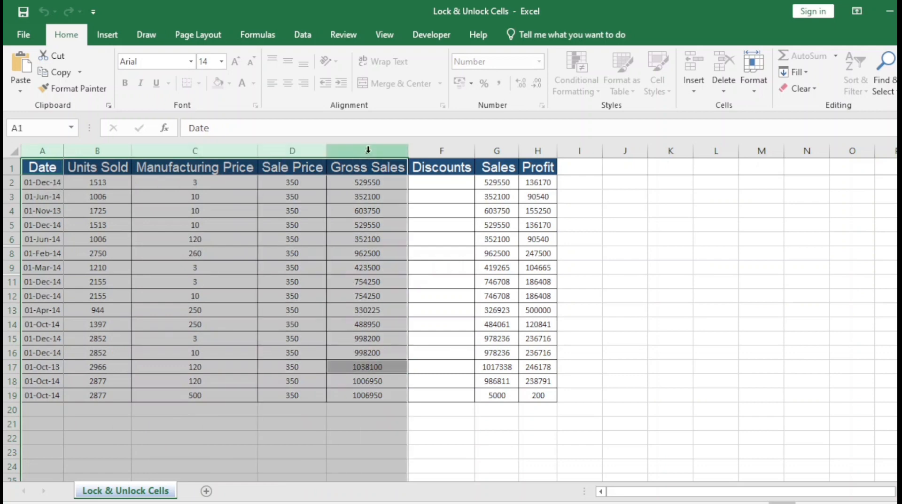
left_click(491, 149, "shift")
left_click(542, 149, "shift")
left_click_drag(439, 149, 439, 150)
left_click(439, 151, "ctrl")
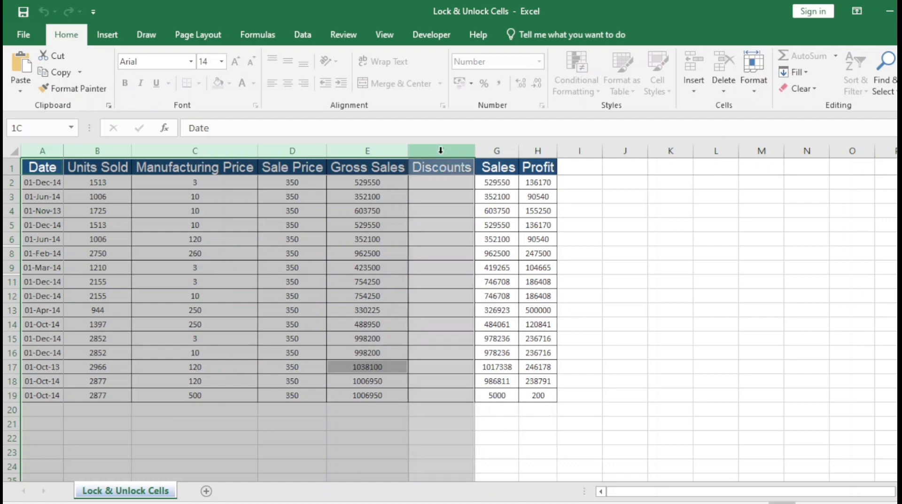
left_click(437, 210)
left_click(441, 151)
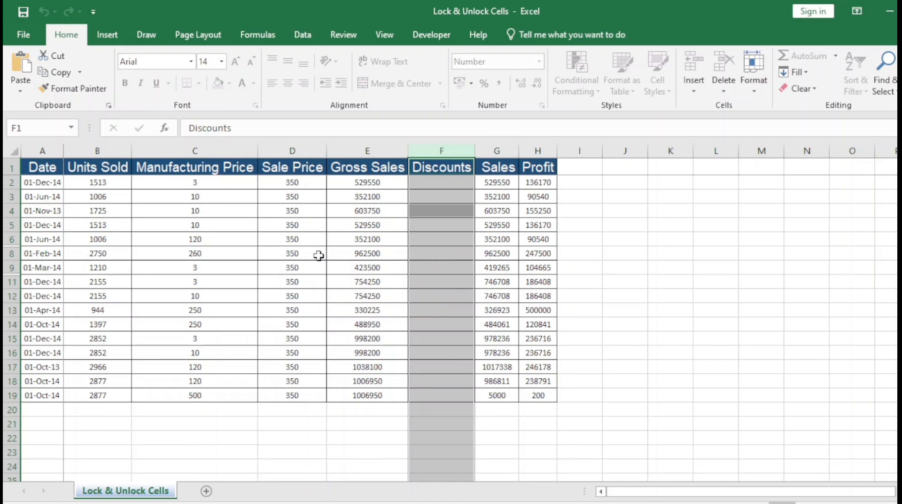
left_click(384, 313)
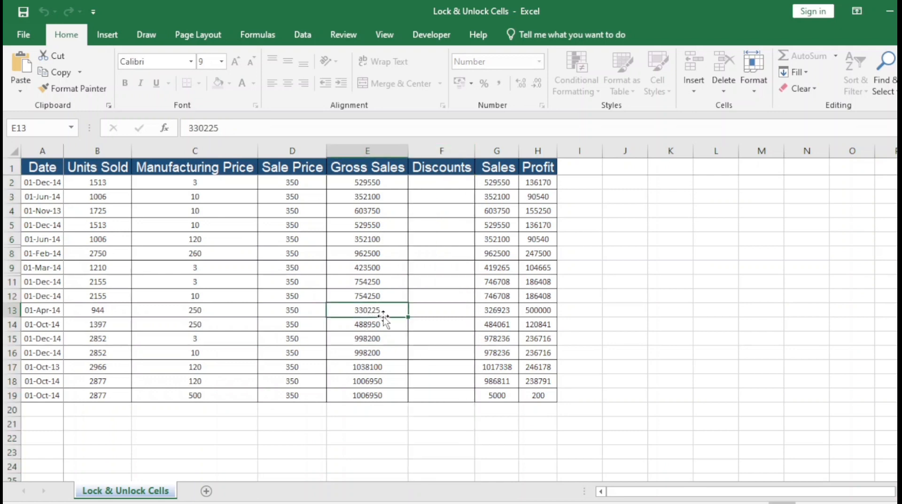
left_click(442, 150)
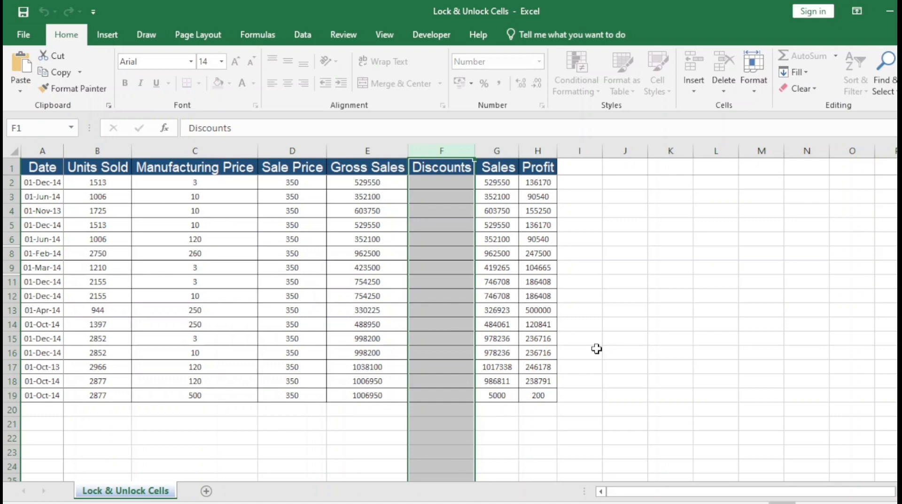
left_click(418, 329)
key("a")
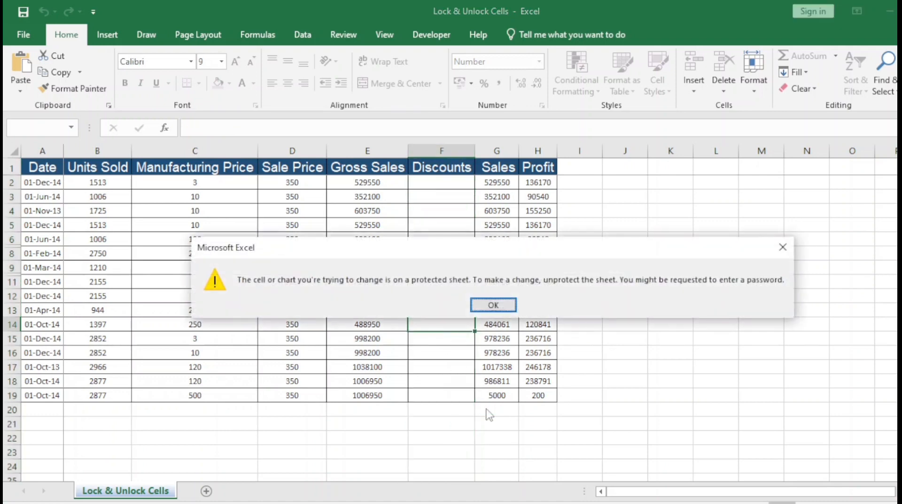
key("Return")
left_click(453, 242)
key("a")
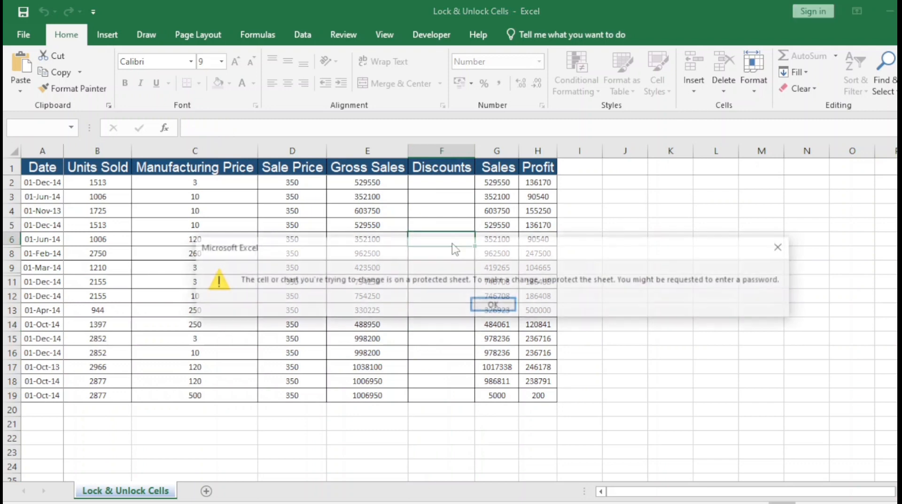
key("Return")
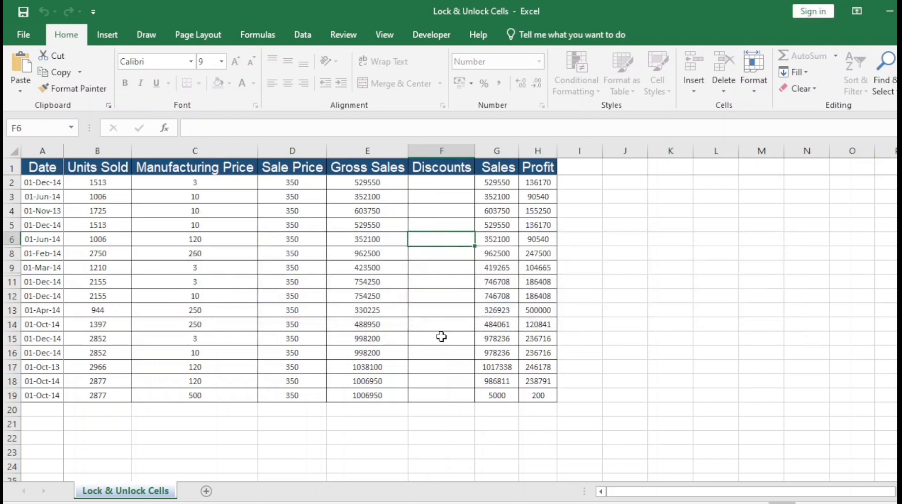
left_click(452, 351)
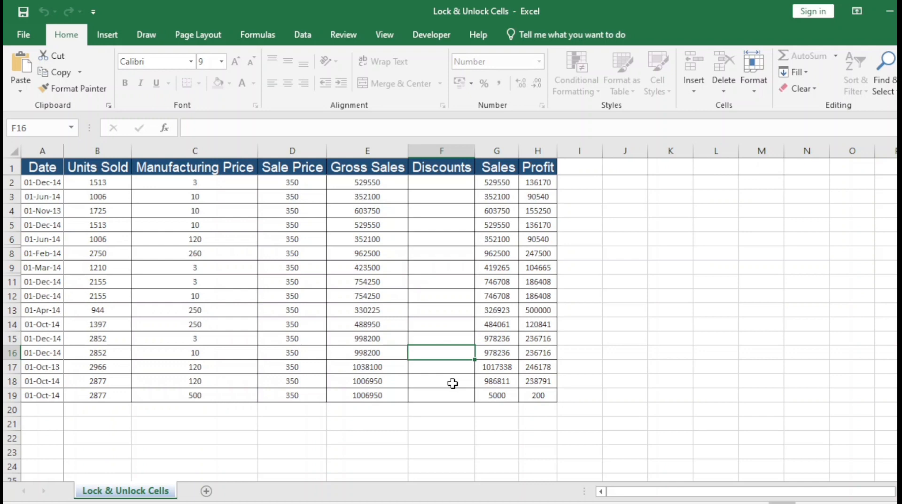
left_click(39, 148)
left_click(367, 150, "shift")
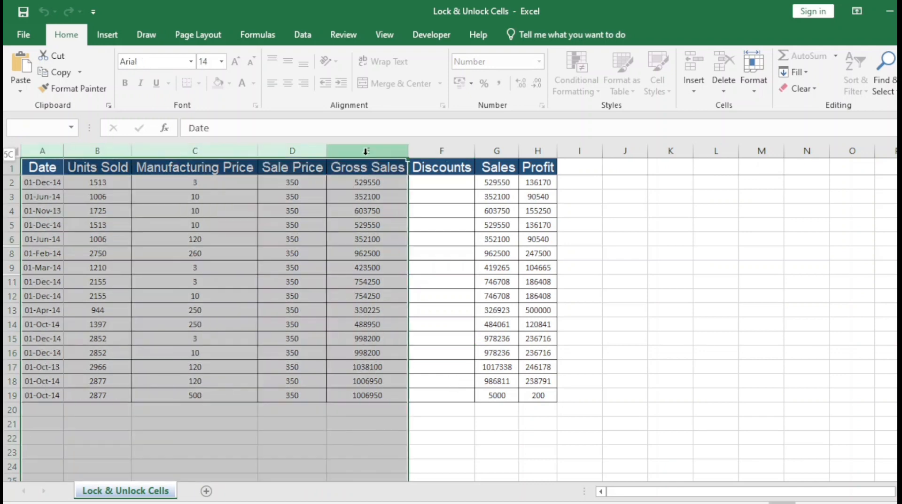
left_click(504, 149)
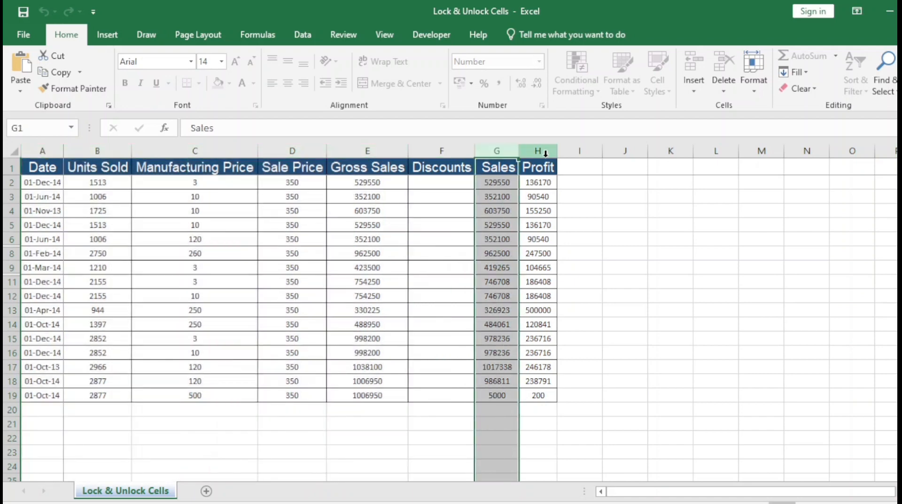
left_click(444, 150)
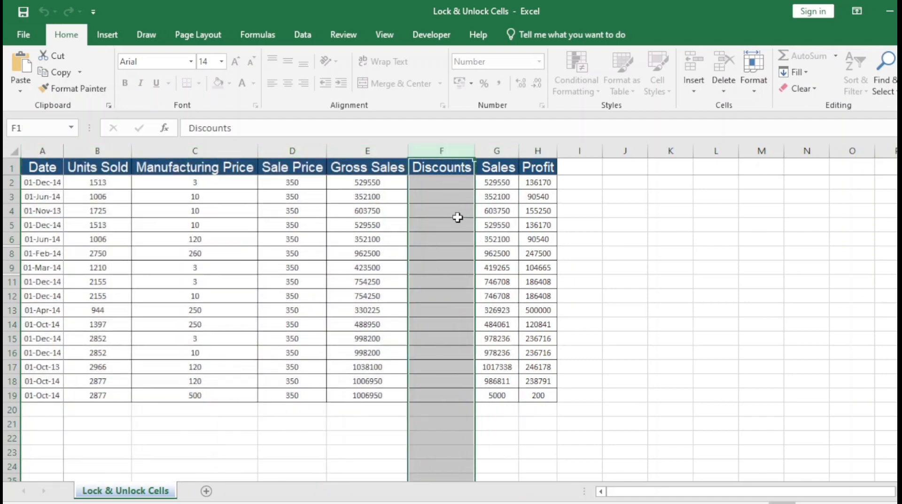
left_click(439, 182)
left_click(439, 383, "shift")
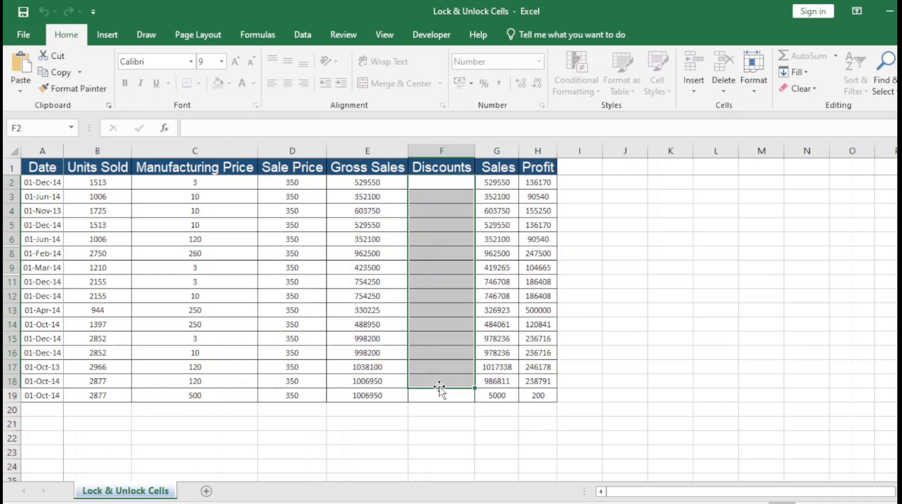
left_click(516, 269)
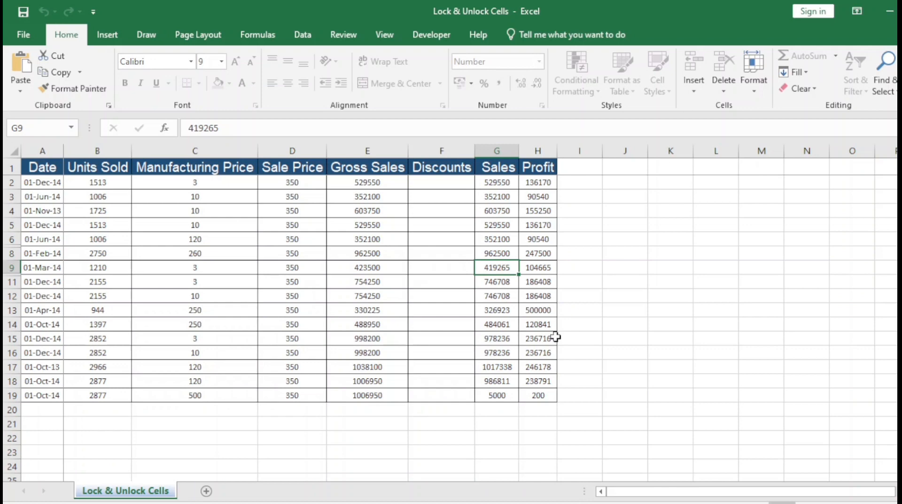
key("Delete")
key("Return")
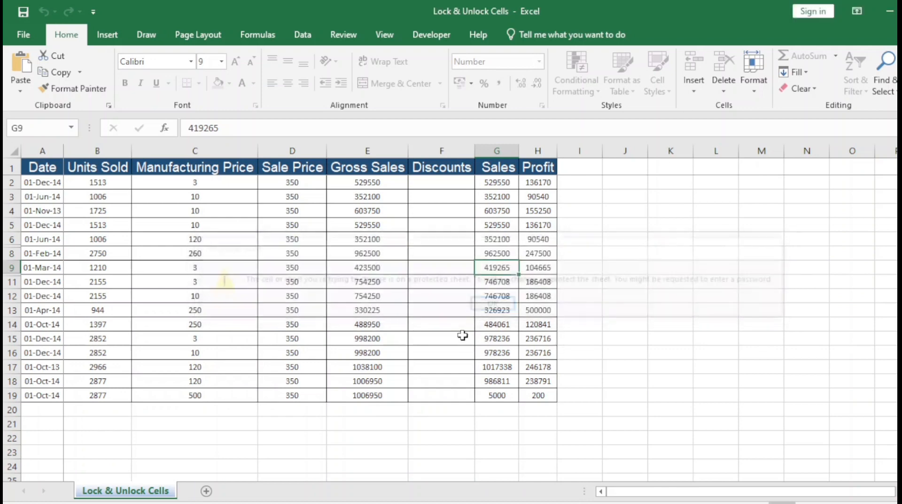
left_click(462, 337)
key("Delete")
key("Return")
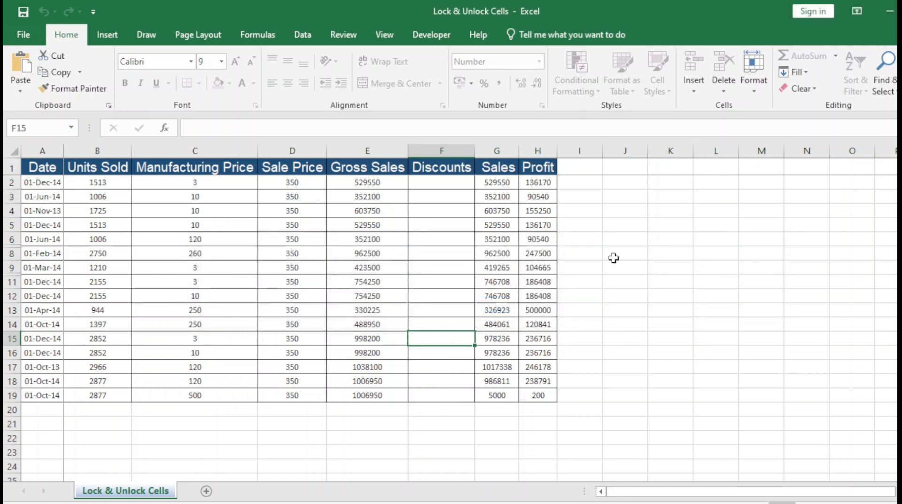
Unprotect the sales worksheet with Format > Unprotect Sheet and its password
left_click(754, 87)
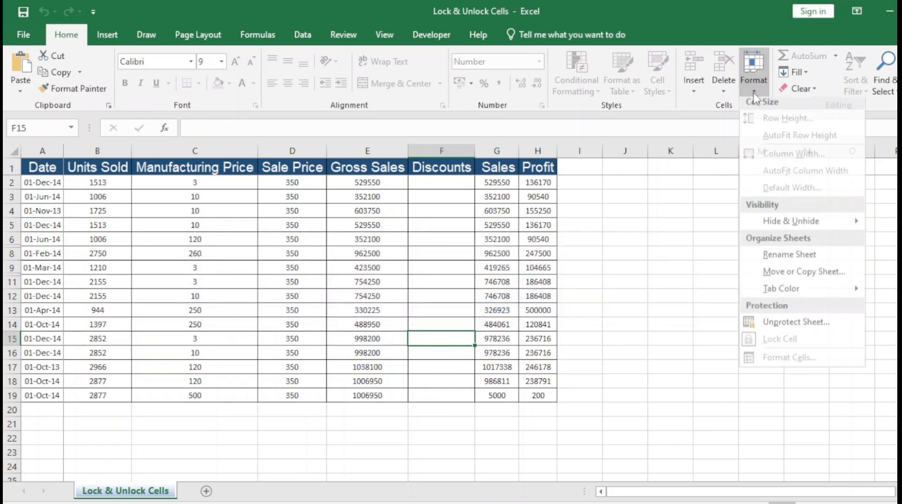
left_click(798, 326)
type("123")
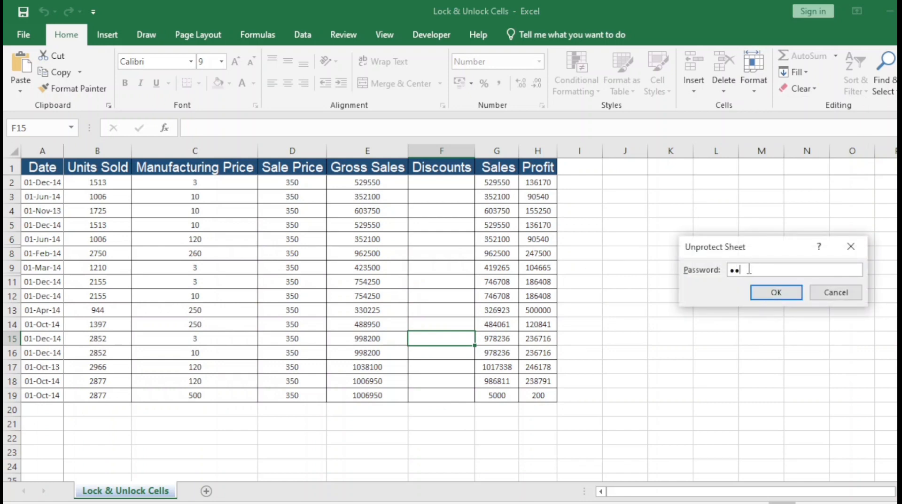
left_click(776, 292)
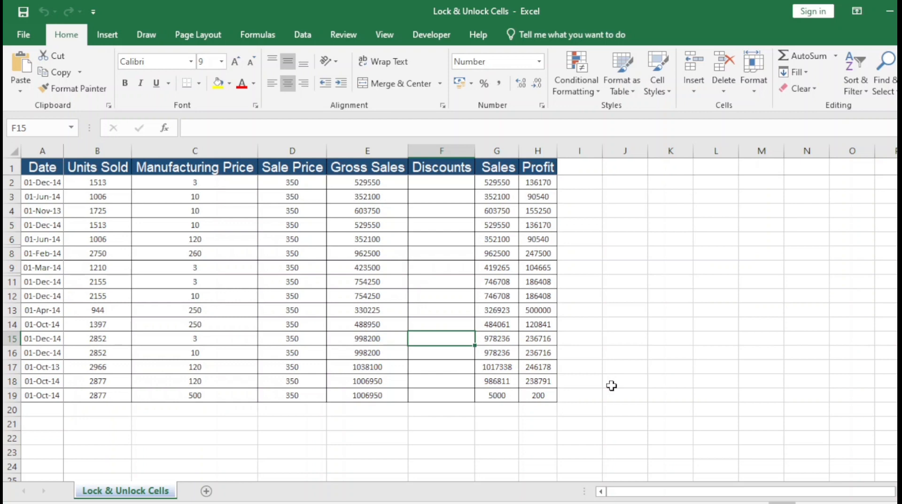
Select the Discounts cells F2 through F19
left_click(429, 182)
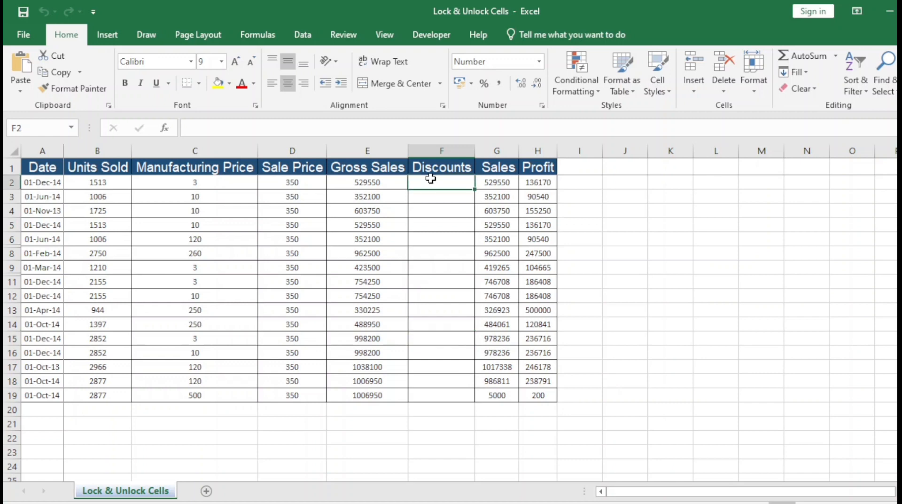
left_click(450, 390, "shift")
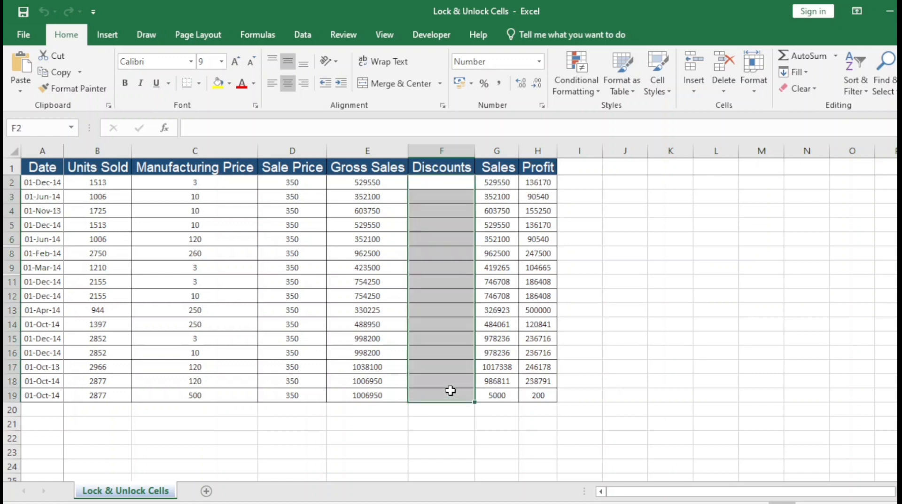
left_click_drag(447, 181, 441, 326)
left_click(439, 337)
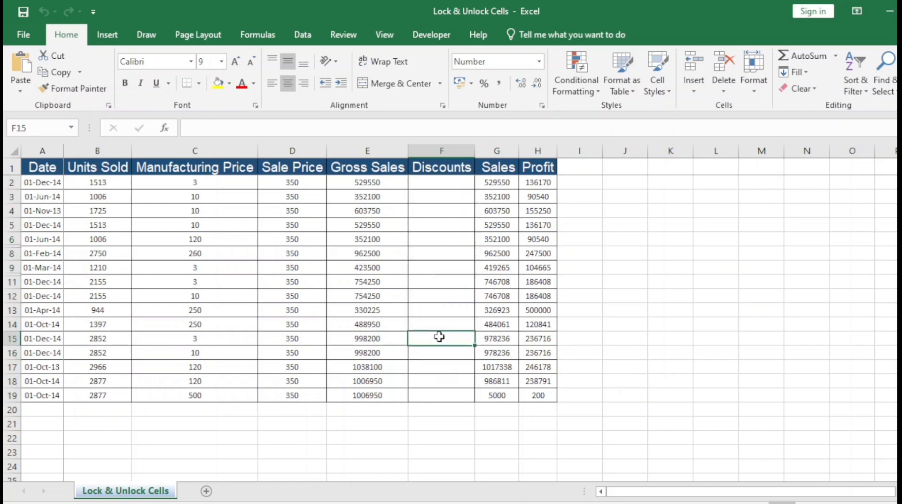
left_click(444, 147)
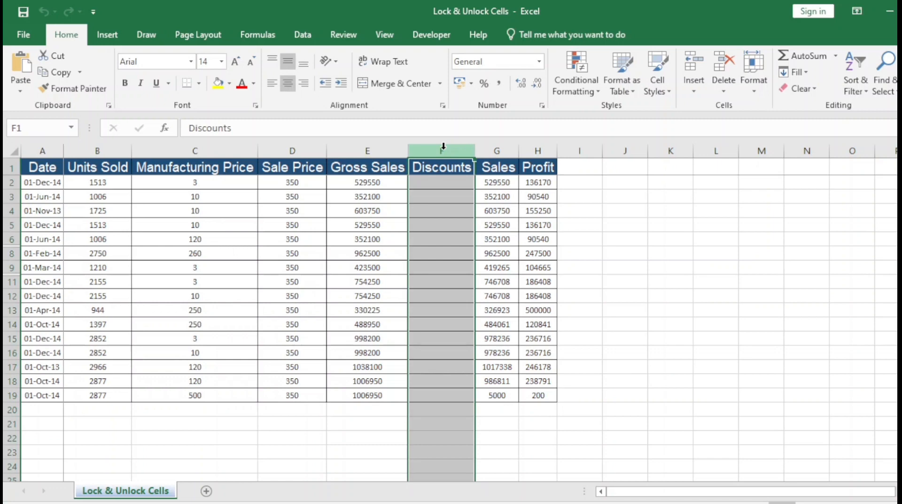
left_click(439, 182)
left_click_drag(443, 387, 444, 396)
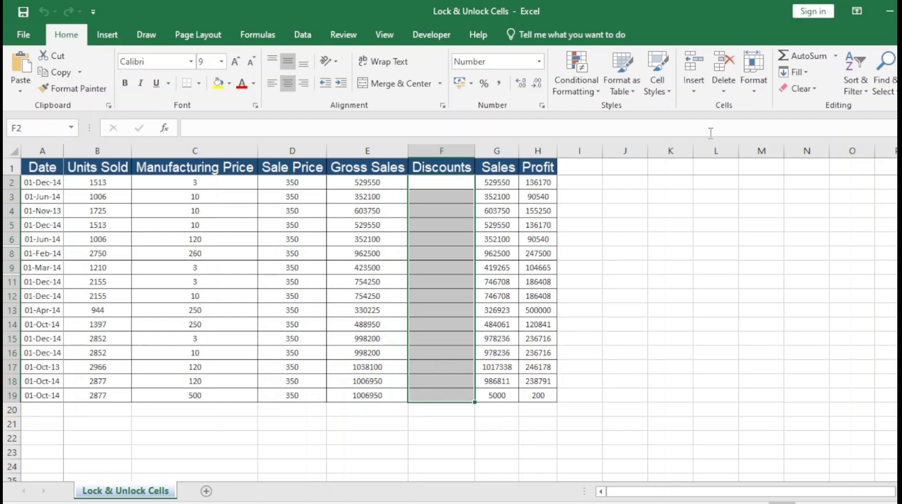
Toggle Lock Cell on F2:F19 from the Format menu
left_click(752, 94)
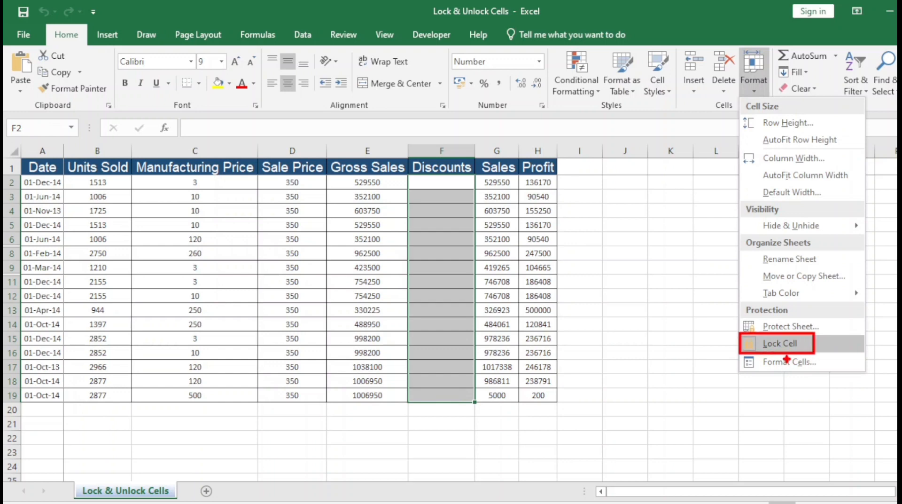
left_click(779, 343)
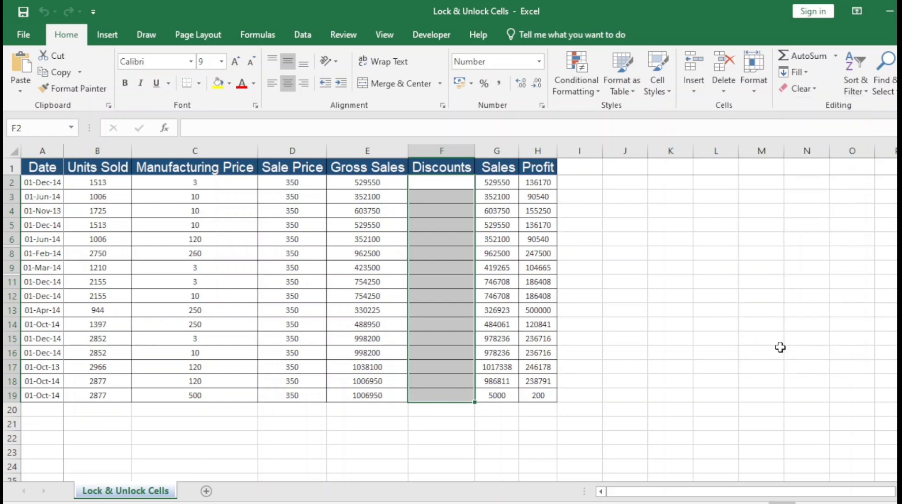
left_click(757, 94)
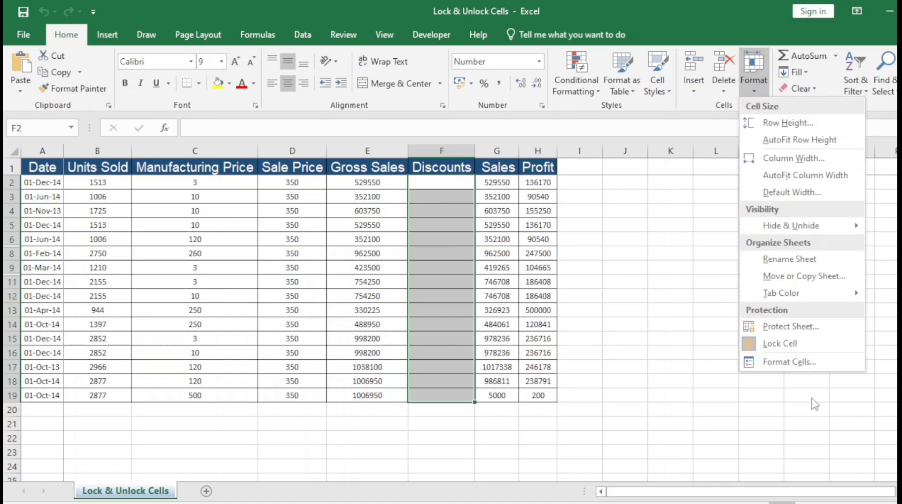
left_click(791, 364)
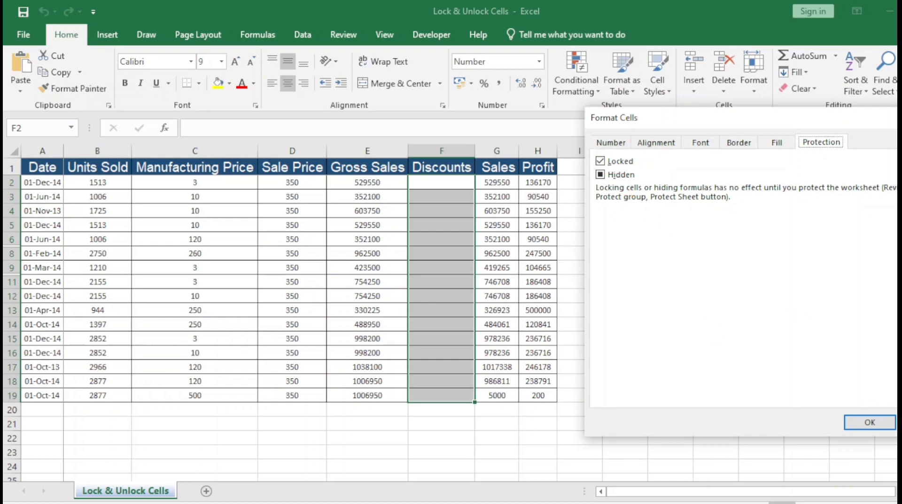
key("Return")
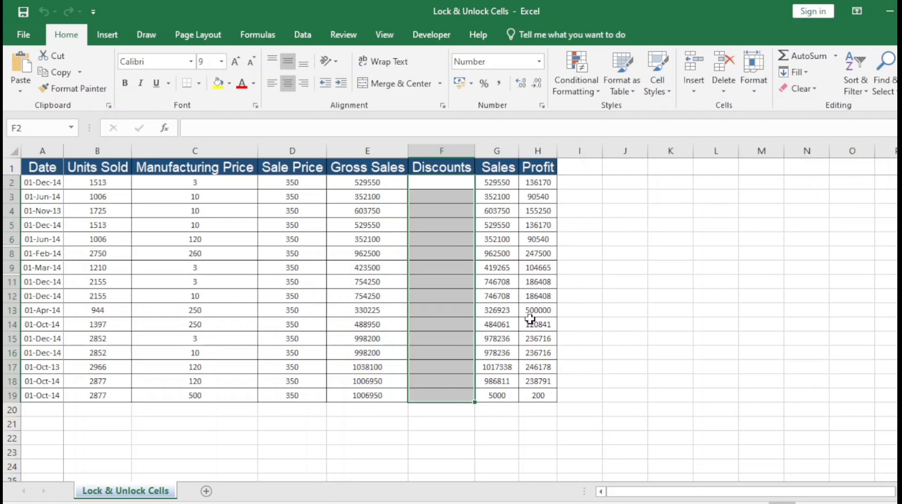
left_click(644, 242)
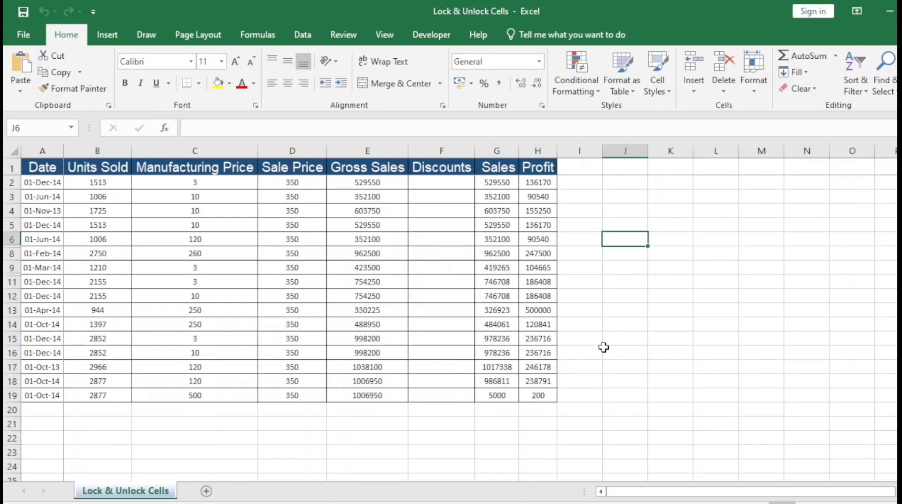
left_click(425, 187)
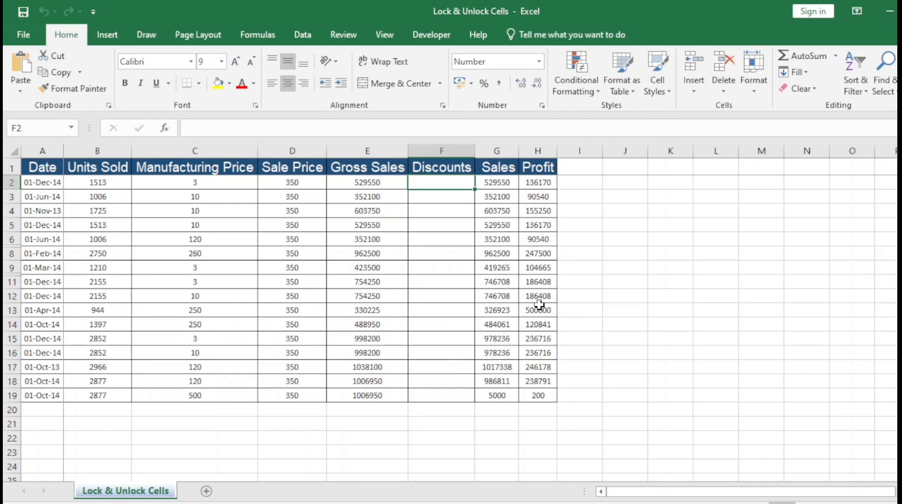
left_click(448, 396, "shift")
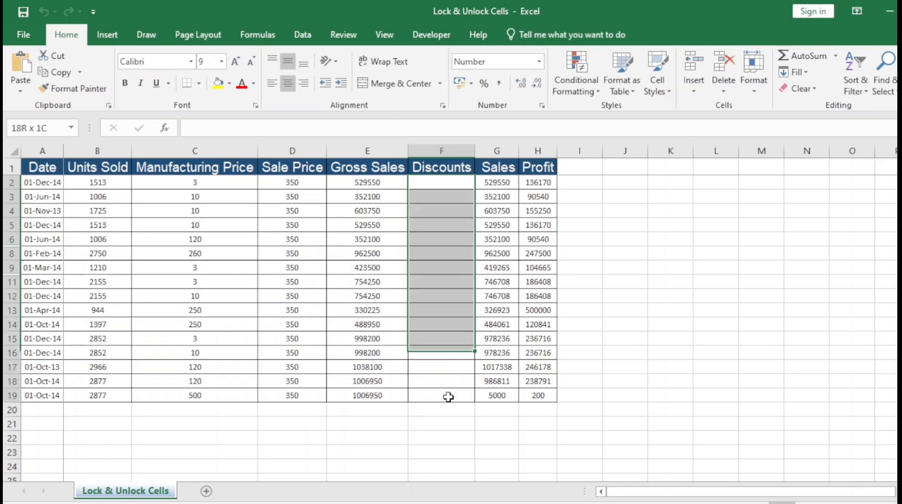
left_click(757, 96)
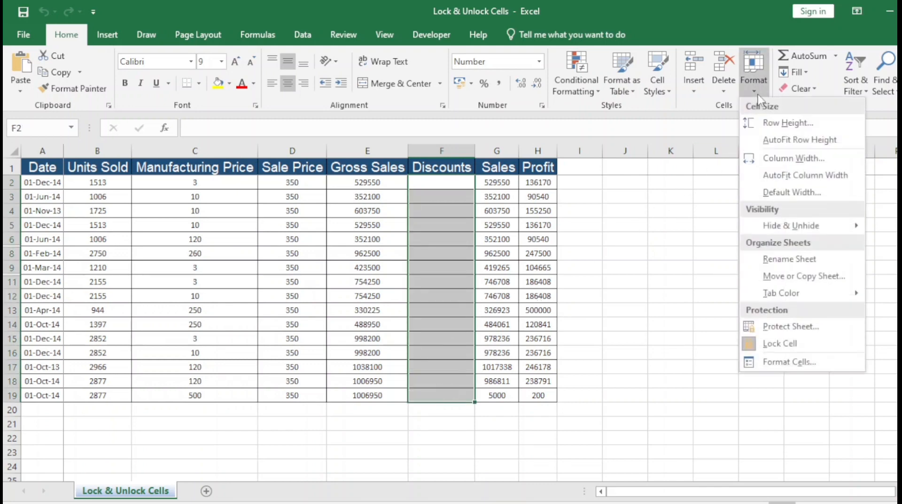
Switch off Lock Cell for F2:F19 and confirm in Format Cells that Locked is cleared
left_click(774, 346)
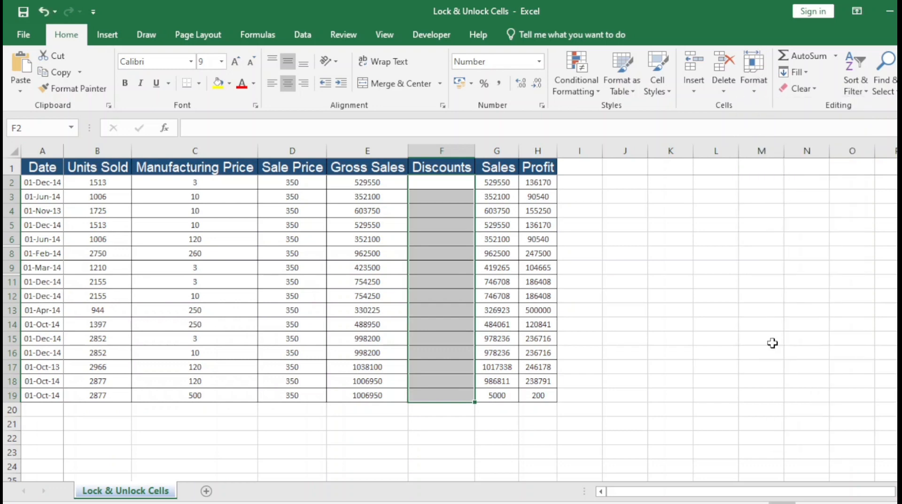
left_click(754, 92)
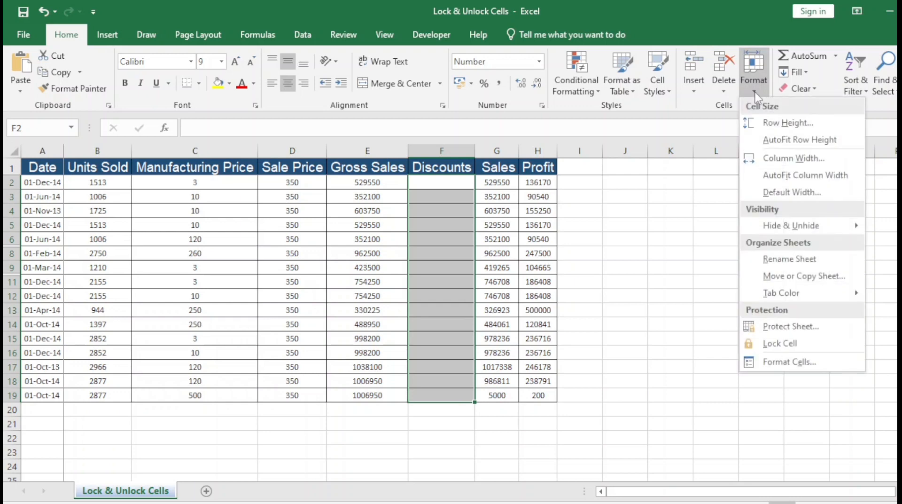
left_click(805, 364)
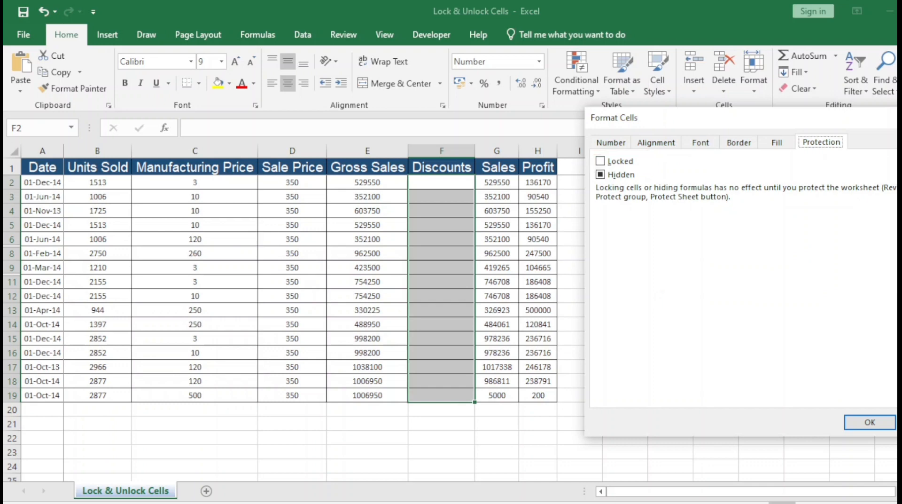
left_click(870, 422)
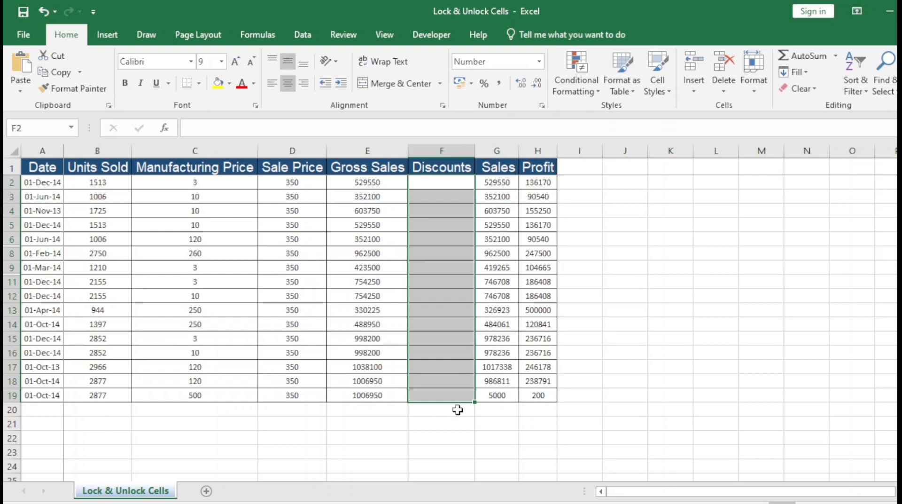
left_click(497, 181)
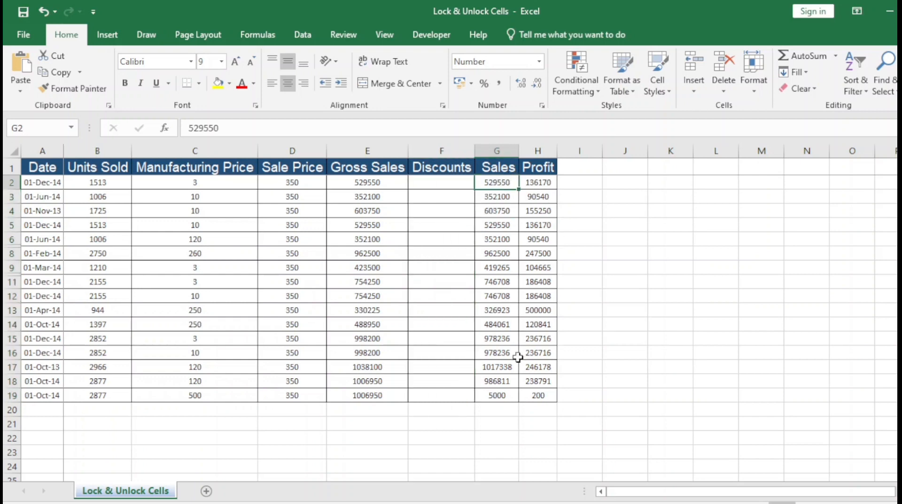
left_click(497, 394, "shift")
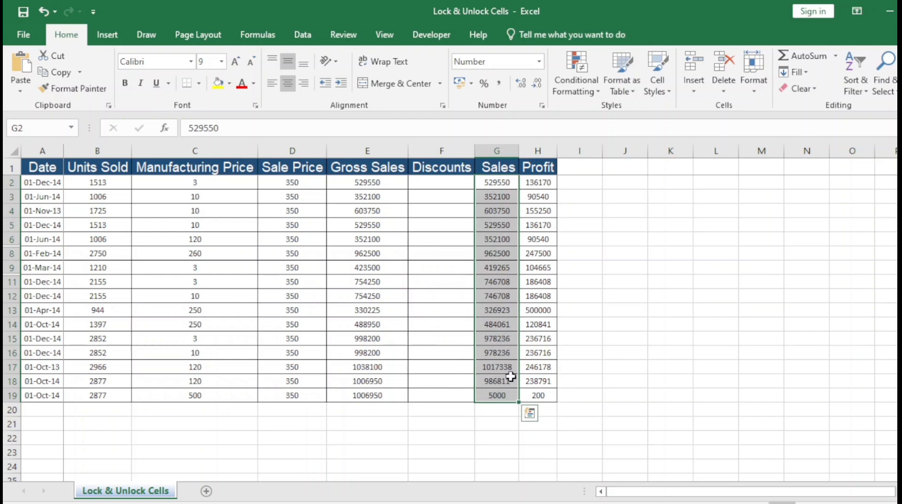
left_click(748, 94)
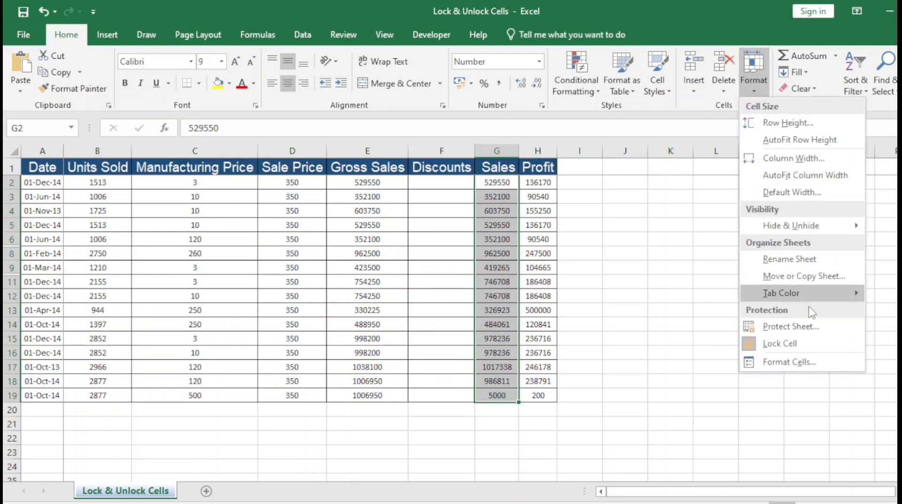
left_click(789, 362)
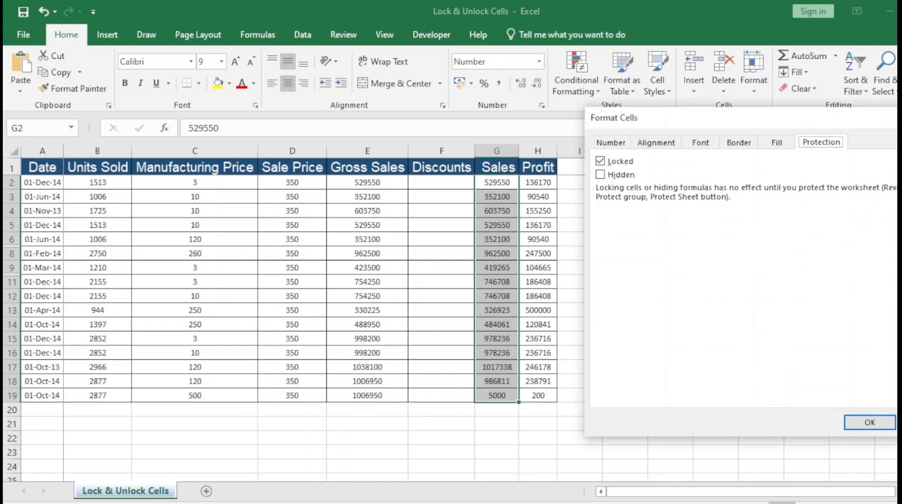
key("Return")
left_click(610, 251)
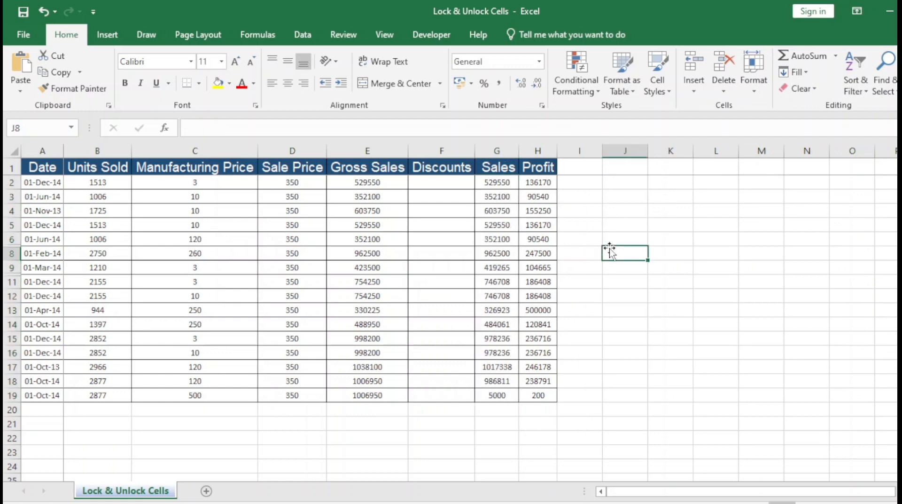
left_click(436, 183)
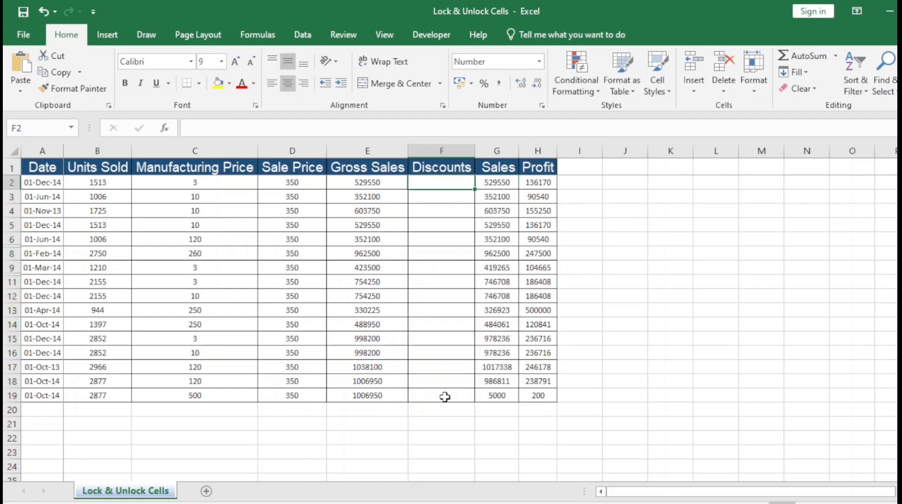
left_click(444, 394, "shift")
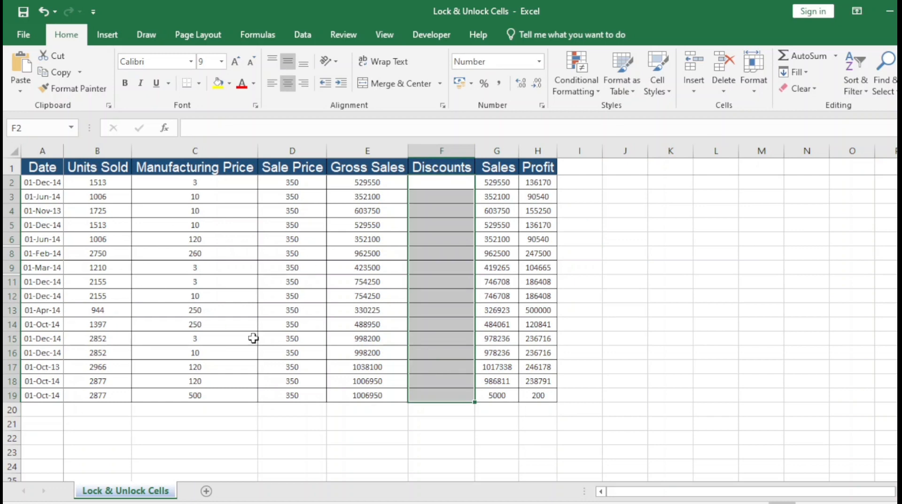
left_click(433, 182)
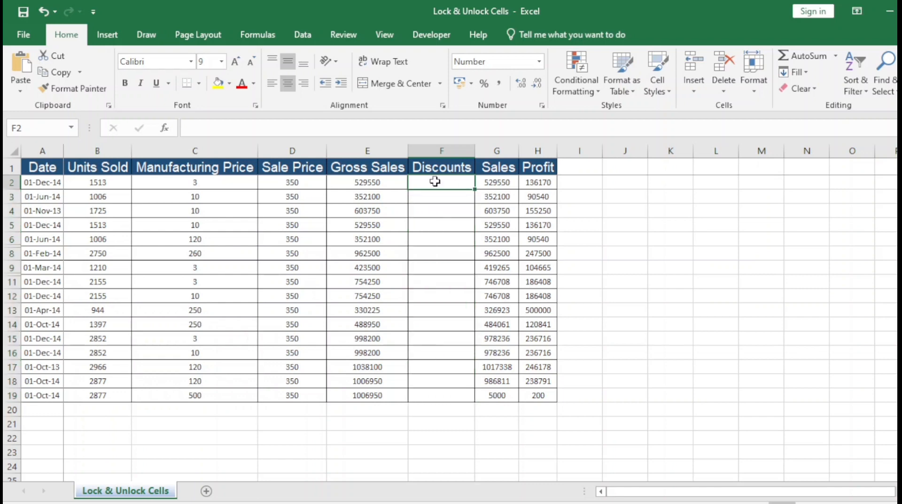
left_click(448, 393, "shift")
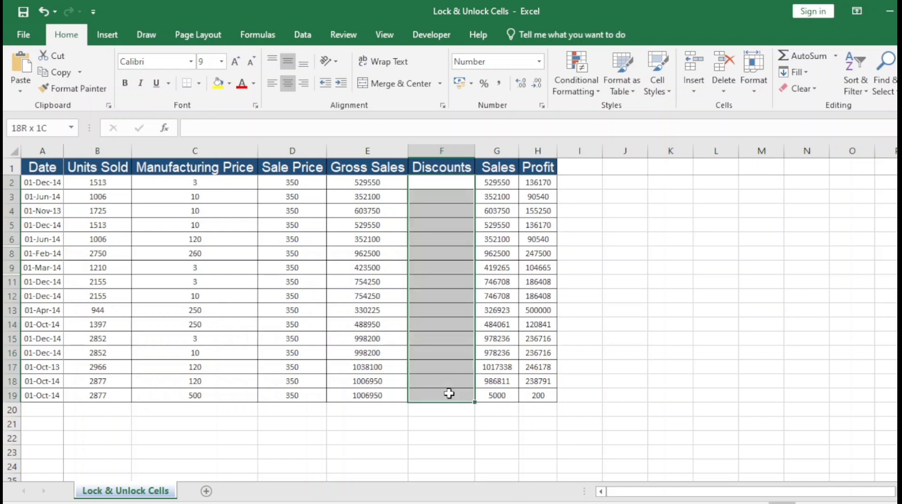
left_click(441, 397)
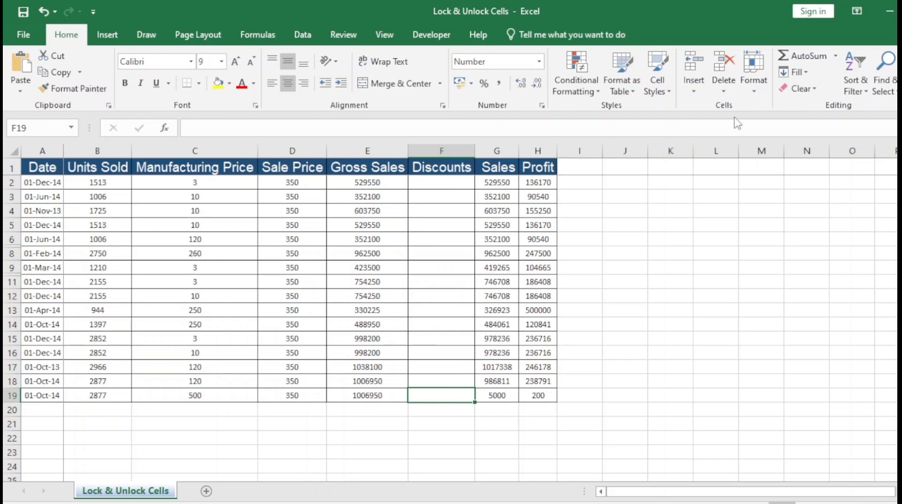
left_click(755, 89)
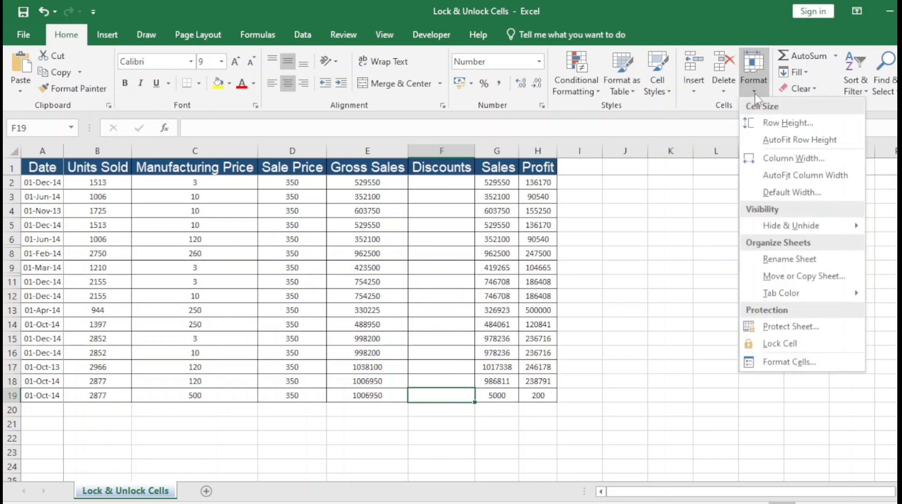
left_click(775, 325)
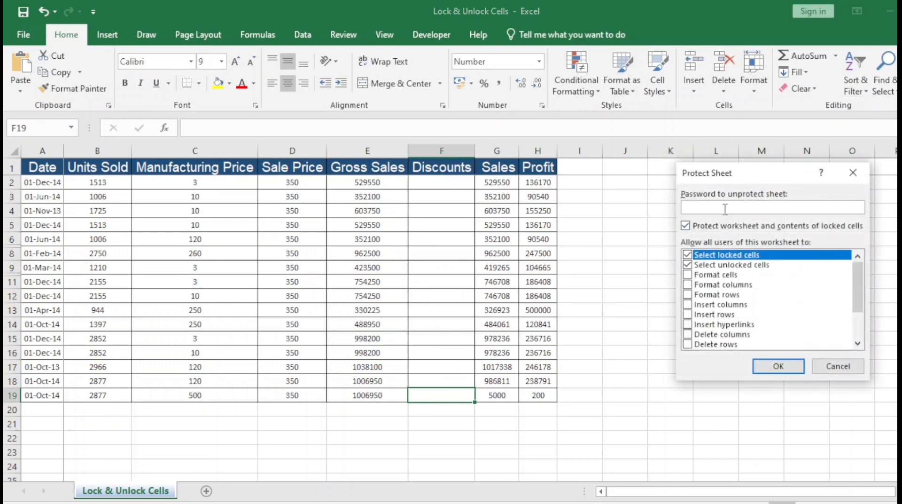
left_click(779, 366)
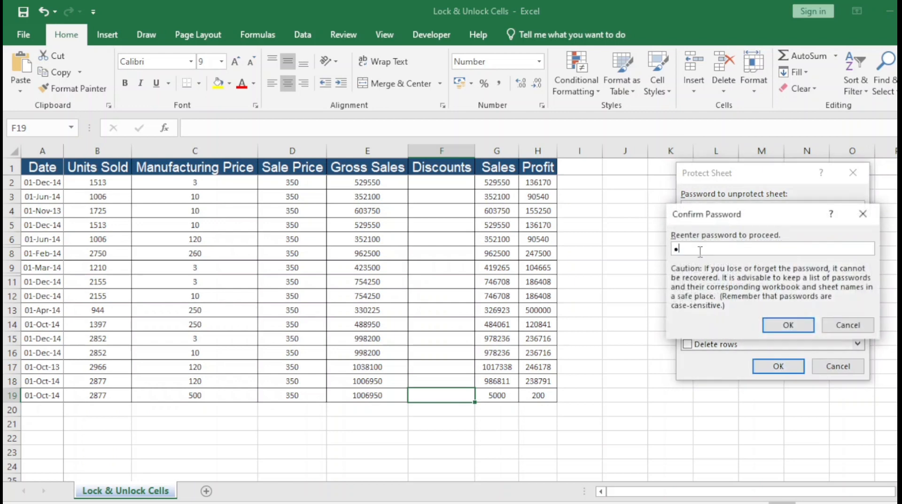
type("•••")
left_click(790, 329)
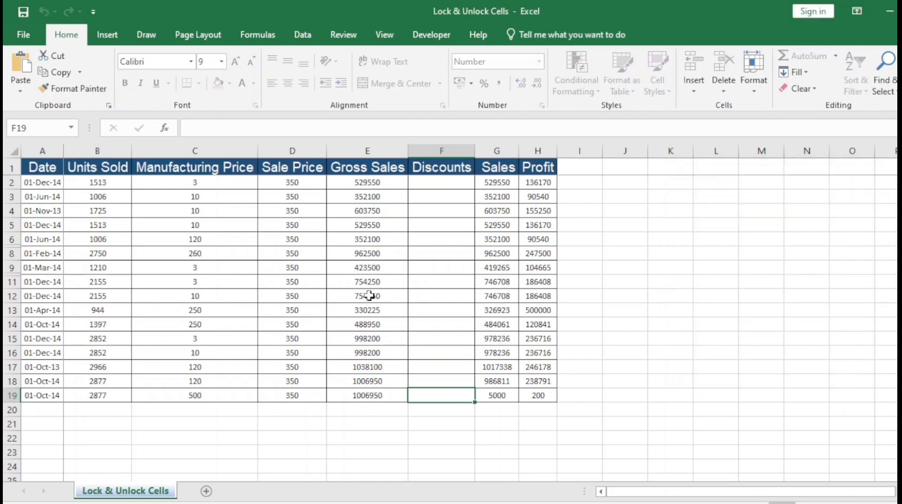
left_click(350, 295)
key("Delete")
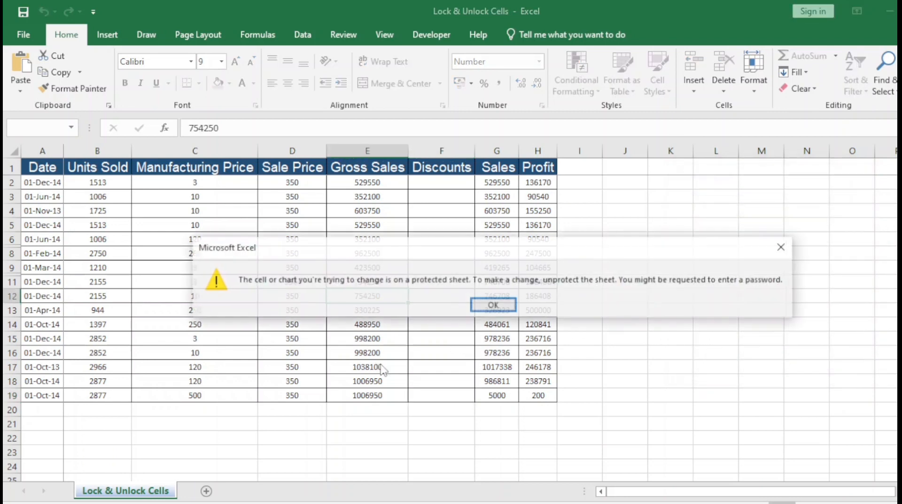
key("Return")
left_click(254, 256)
key("Delete")
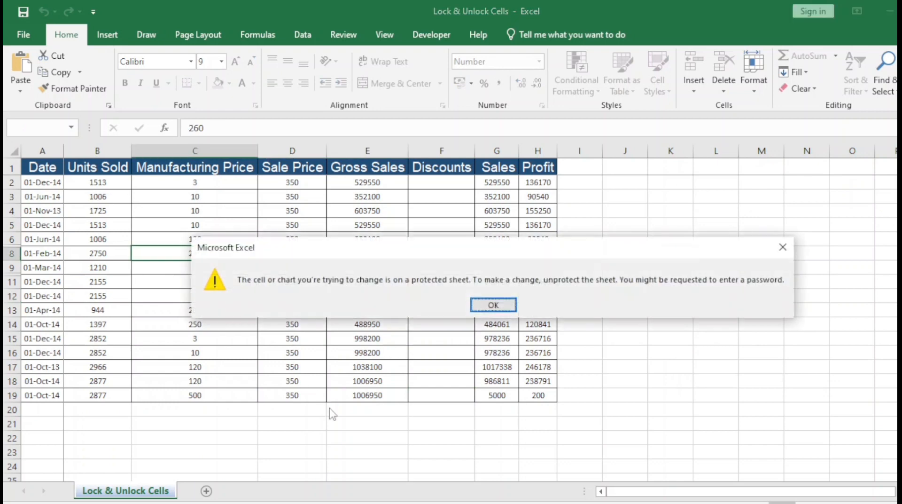
key("Return")
left_click(424, 450)
key("Delete")
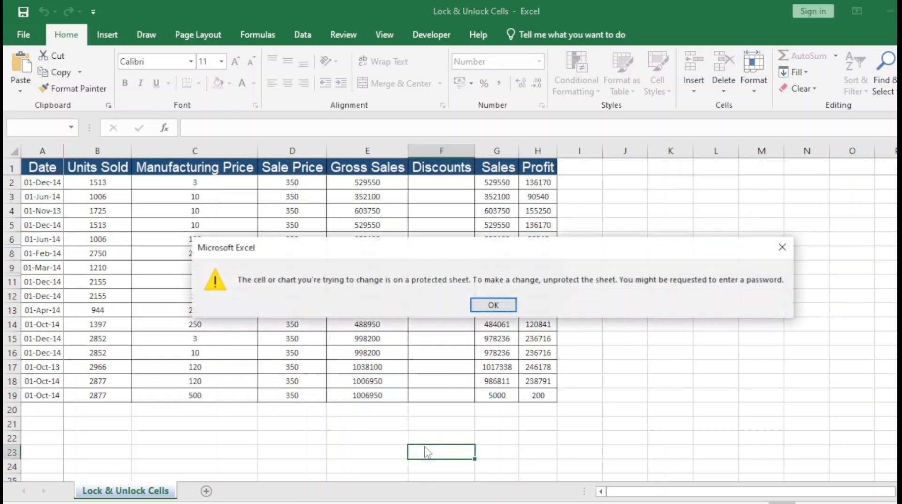
key("Return")
left_click(434, 186)
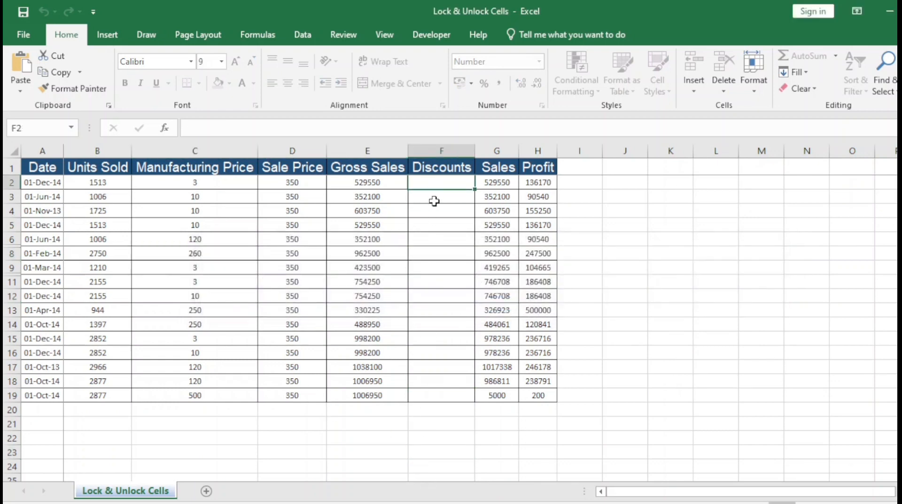
Enter 10 in F2 and fill it down to F3 and F4
type("10")
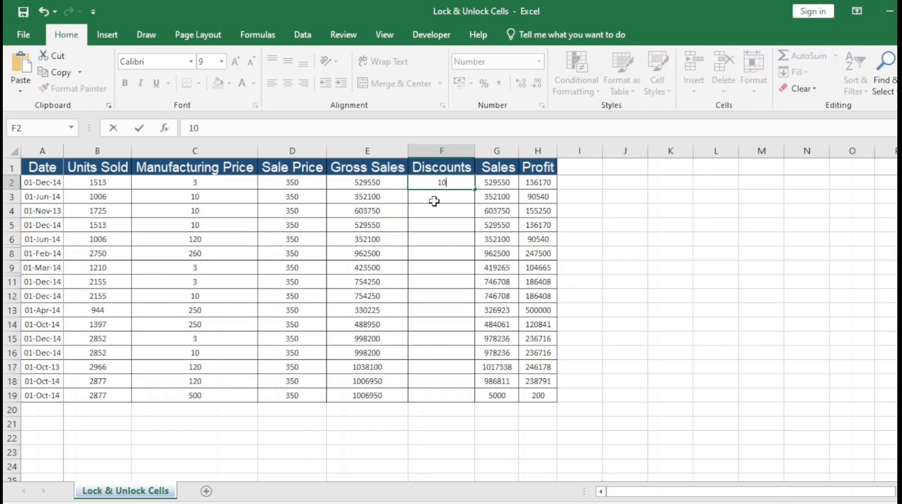
key("Return")
key("Down")
key("shift+Up")
key("shift+Up")
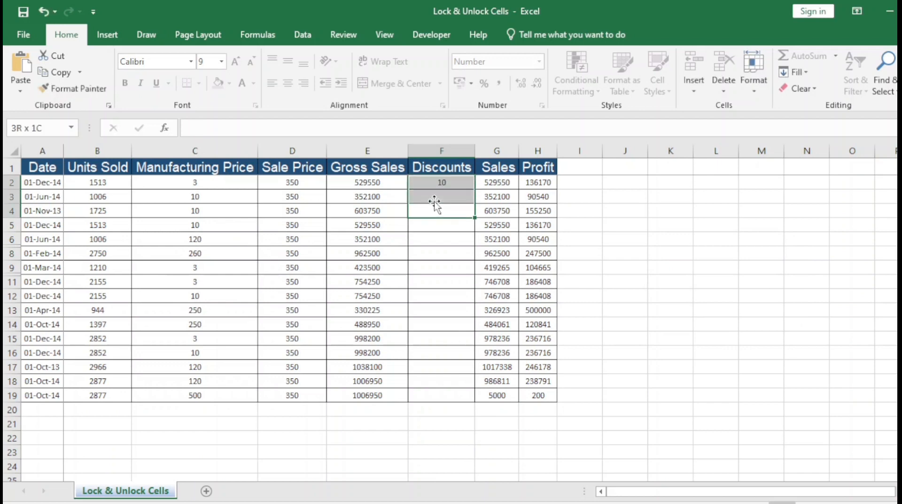
key("ctrl+d")
Enter the formula =SUM(C8:E8) in cell F8
key("Down")
key("Down")
key("Down")
key("Down")
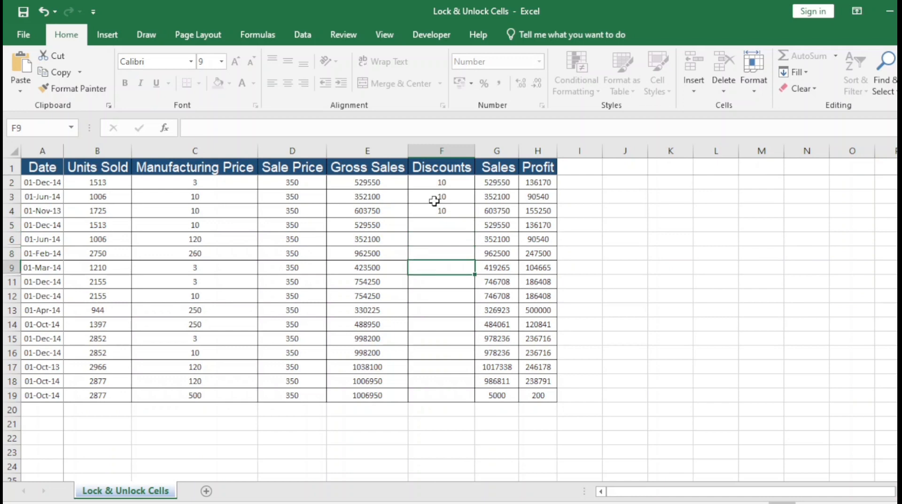
key("Up")
type("=sum")
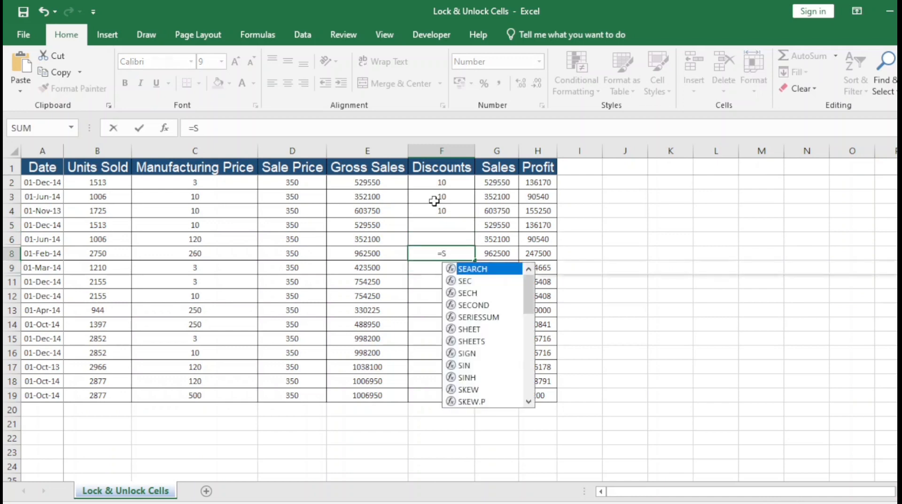
key("Tab")
key("Left")
key("Left")
key("Left")
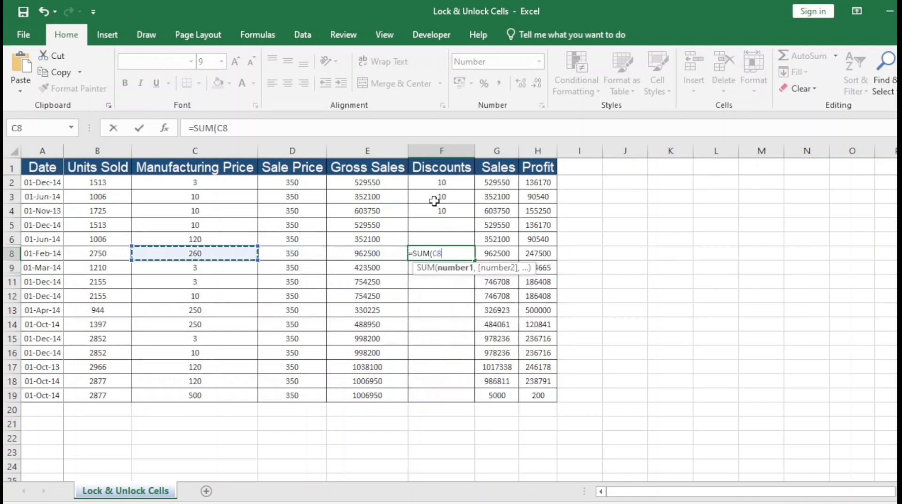
key("Right")
key("Right")
key("Left")
key("Left")
key("shift+Right")
key("shift+Right")
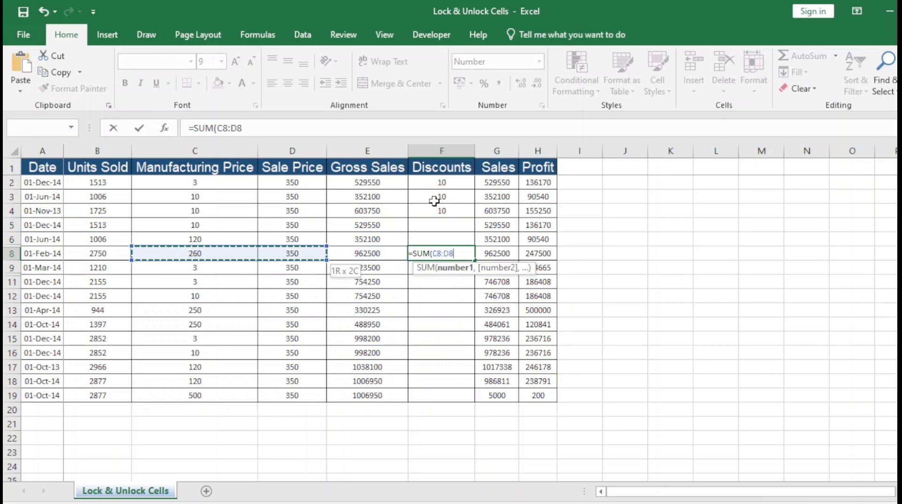
key("Return")
Fill the SUM formula down from F8 to F19
key("Up")
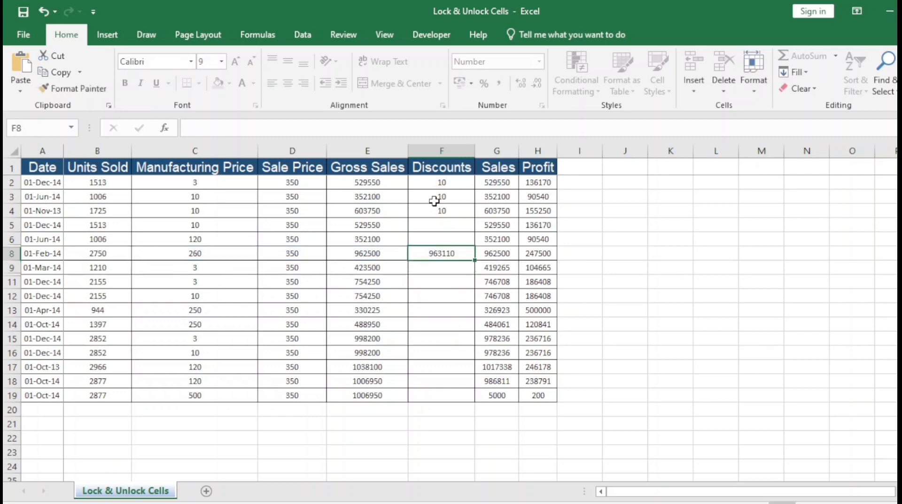
key("shift+Down")
key("shift+Down")
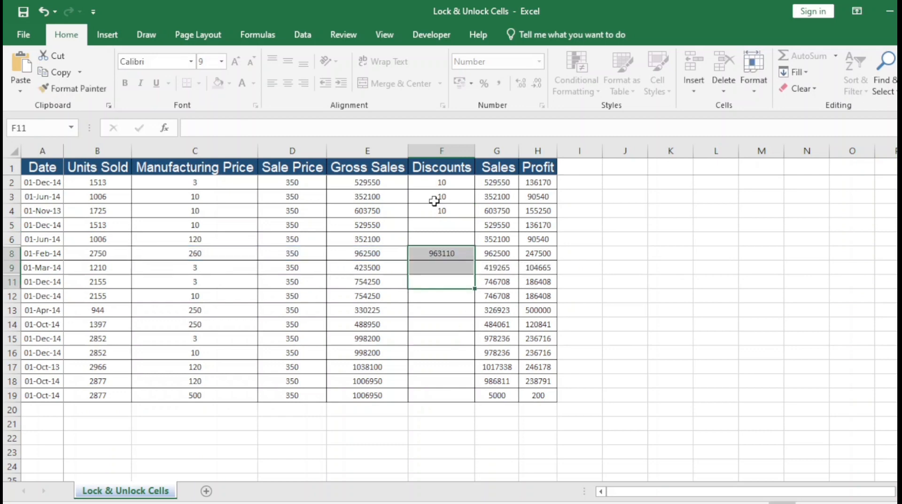
key("ctrl+d")
key("Down")
key("Down")
key("Down")
key("Down")
key("Down")
key("Down")
key("Down")
key("Down")
key("shift+Up")
key("shift+Up")
key("shift+Up")
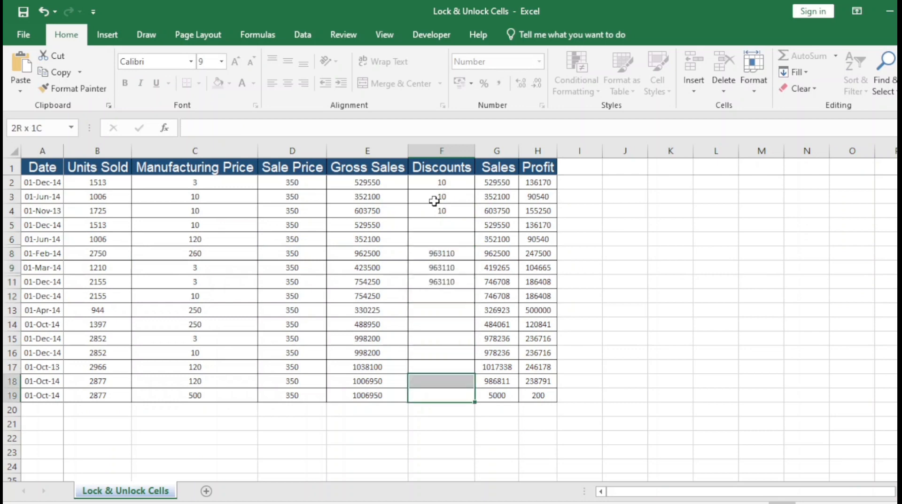
key("shift+Up")
key("shift+Up")
key("shift+Up")
key("shift+Up")
key("shift+Up")
key("shift+Up")
key("shift+Down")
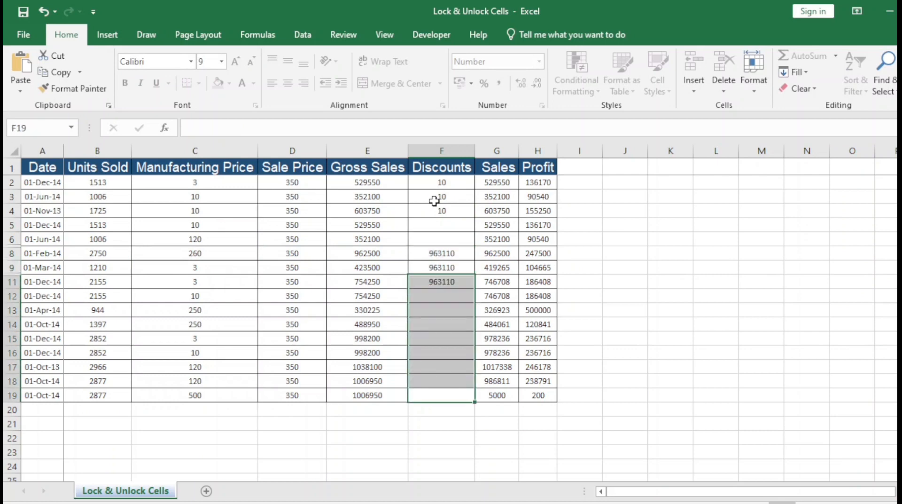
key("ctrl+d")
key("Down")
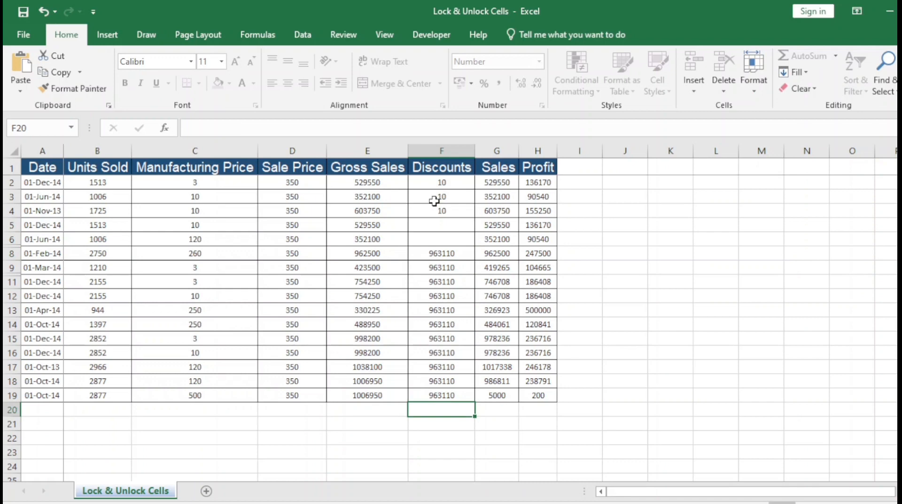
Try filling into protected cells below the range and dismiss the protection warnings
key("ctrl+d")
key("Return")
key("Up")
key("Down")
key("ctrl+d")
key("Return")
key("Up")
key("Down")
Reselect the Discounts range F2:F19 to review the entries, ending on D2
key("Up")
key("Up")
key("Up")
key("ctrl+Up")
key("Down")
key("Up")
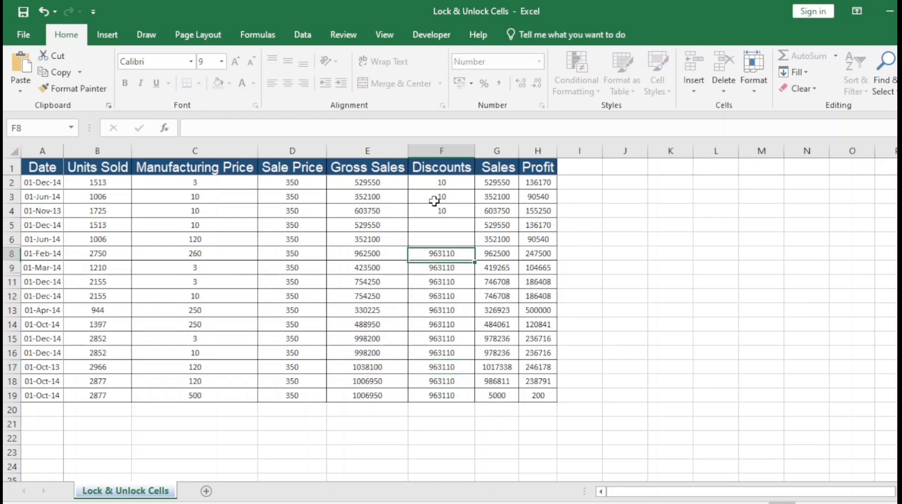
key("Up")
key("Up")
key("Up")
key("Up")
key("Up")
key("shift+Down")
key("shift+Down")
key("shift+Down")
key("shift+Down")
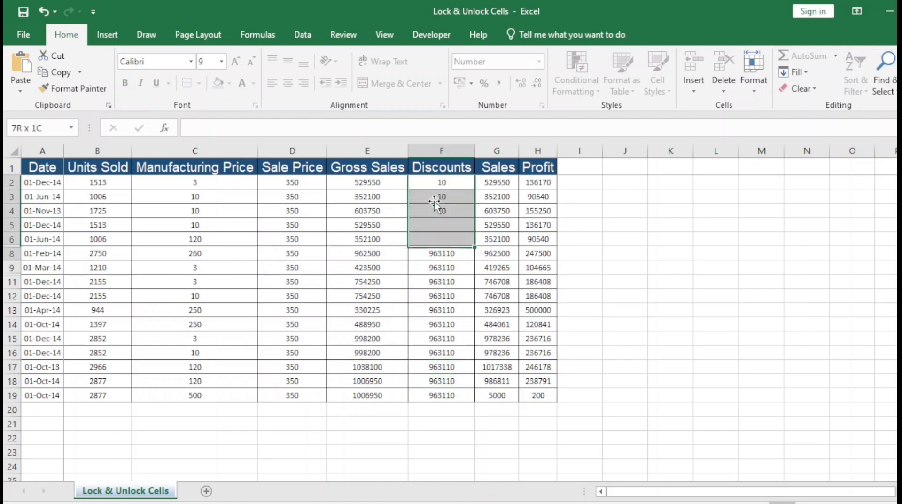
key("shift+Down")
key("shift+Down")
key("shift+Down")
key("shift+Down")
key("shift+Down")
key("shift+Down")
key("shift+Down")
key("shift+Down")
key("shift+Down")
key("shift+Down")
key("shift+Down")
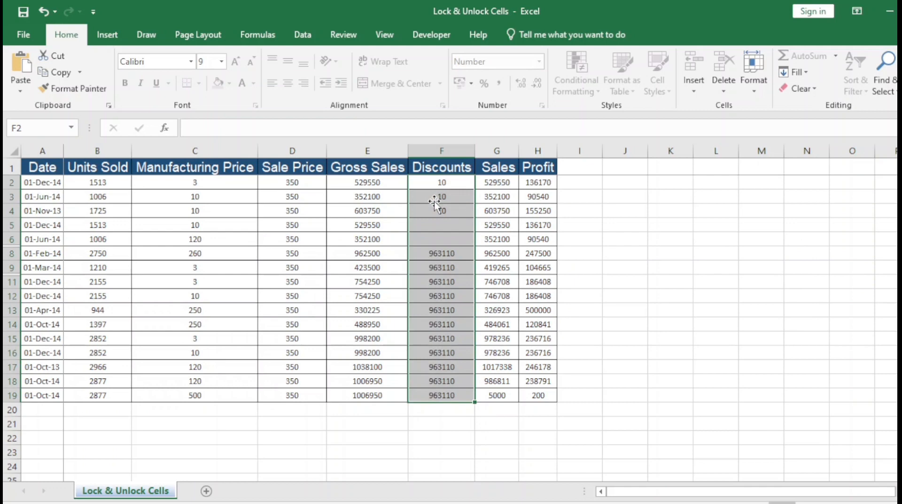
key("Down")
key("Down")
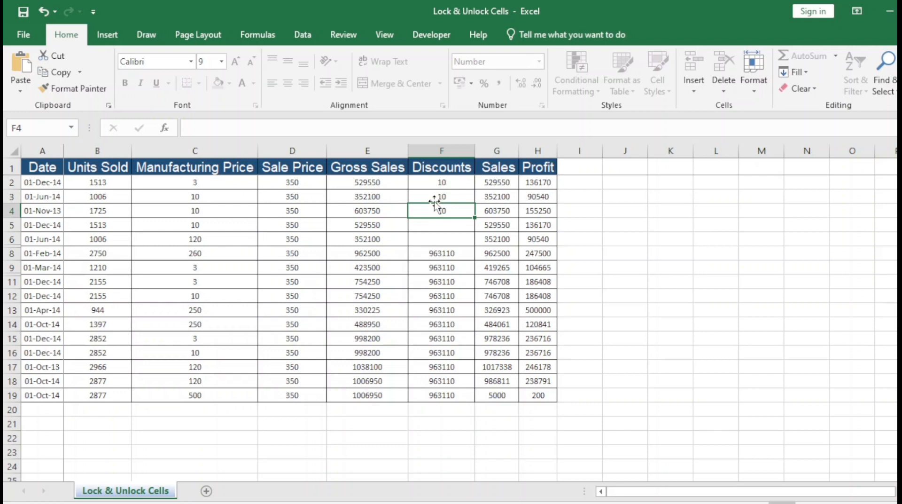
key("Up")
key("Up")
key("shift+Down")
key("shift+Down")
key("shift+Down")
key("shift+Down")
key("shift+Down")
key("shift+Down")
key("shift+Down")
key("shift+Down")
key("shift+Down")
key("shift+Down")
key("shift+Down")
key("shift+Down")
key("shift+Down")
key("shift+Down")
key("shift+Down")
key("shift+Down")
key("shift+Down")
key("shift+Down")
key("shift+Down")
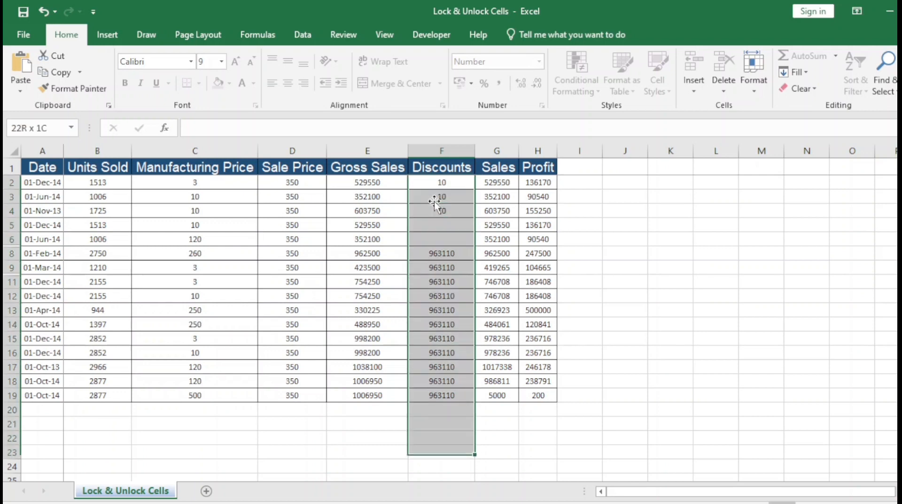
key("shift+Up")
key("shift+Up")
key("shift+Up")
key("shift+Up")
key("Left")
key("Left")
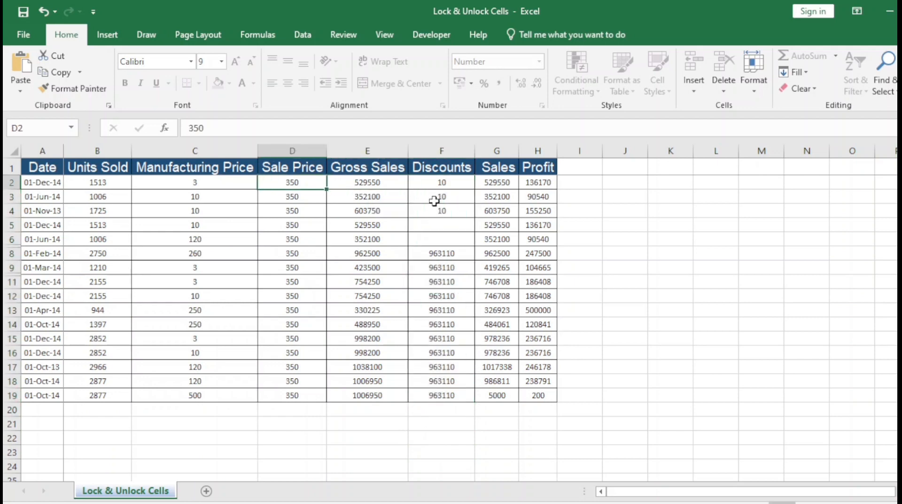
Select F2:F19 and unprotect the sheet by confirming its password
key("Right")
key("Right")
key("Right")
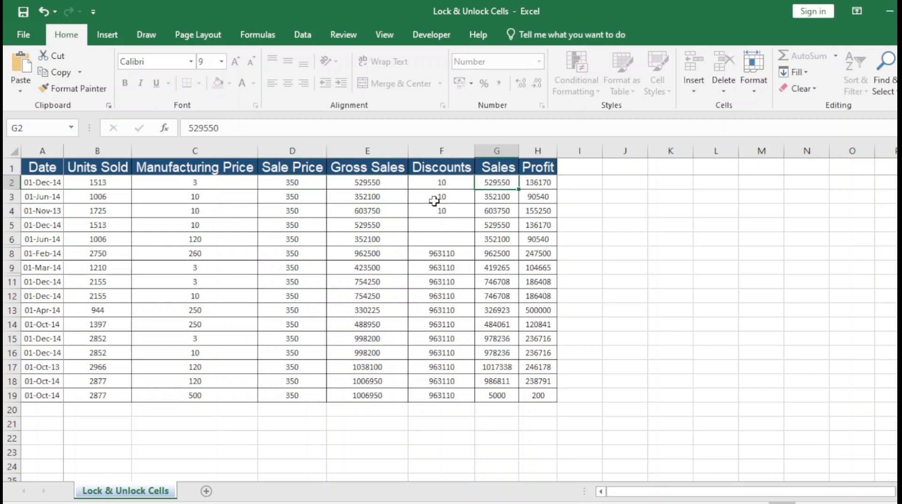
key("Left")
key("shift+Down")
key("shift+Down")
key("shift+Down")
key("shift+Down")
key("shift+Down")
key("shift+Down")
key("shift+Down")
key("shift+Down")
key("shift+Down")
key("shift+Down")
key("shift+Down")
key("shift+Down")
key("shift+Down")
key("shift+Down")
key("shift+Down")
key("shift+Down")
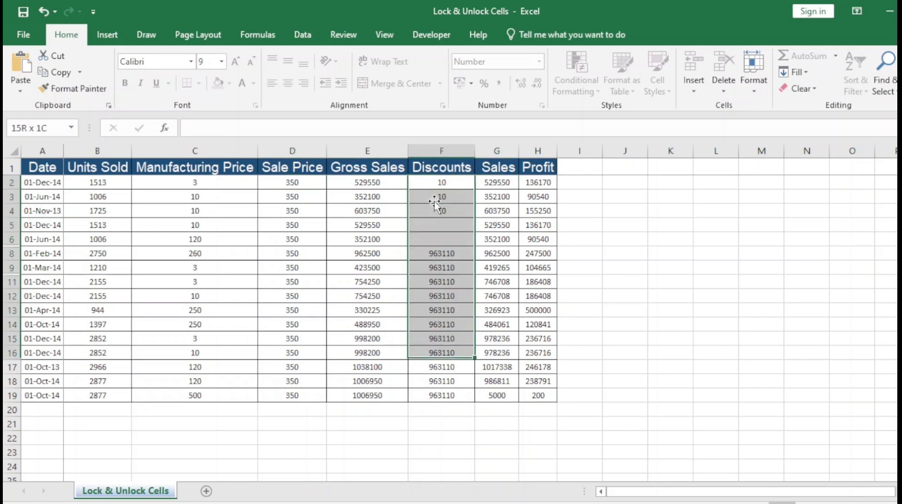
key("shift+Up")
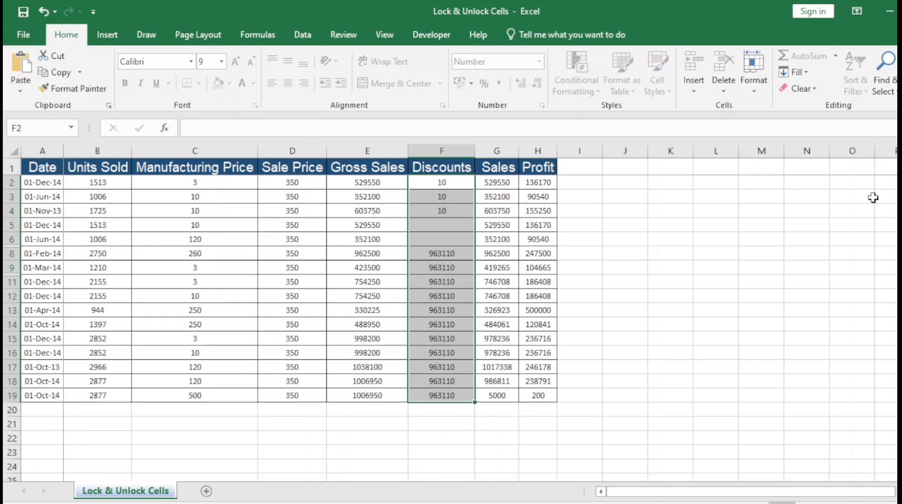
left_click(752, 84)
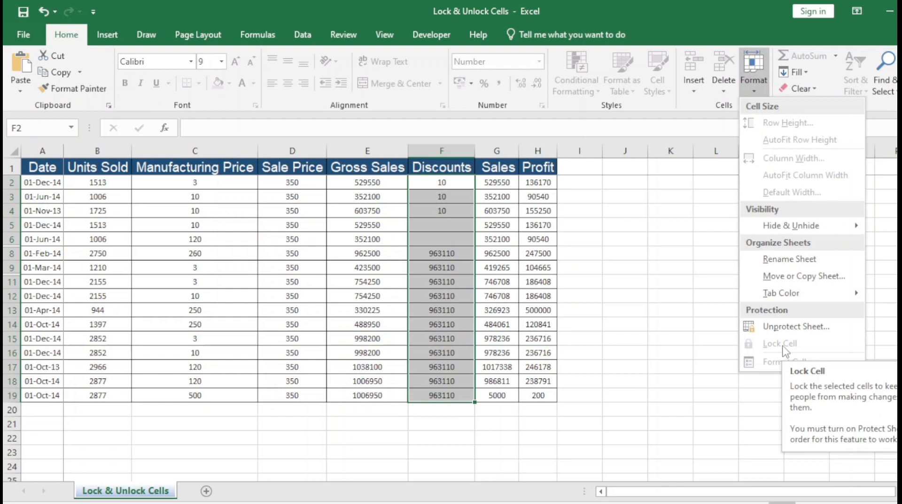
left_click(787, 332)
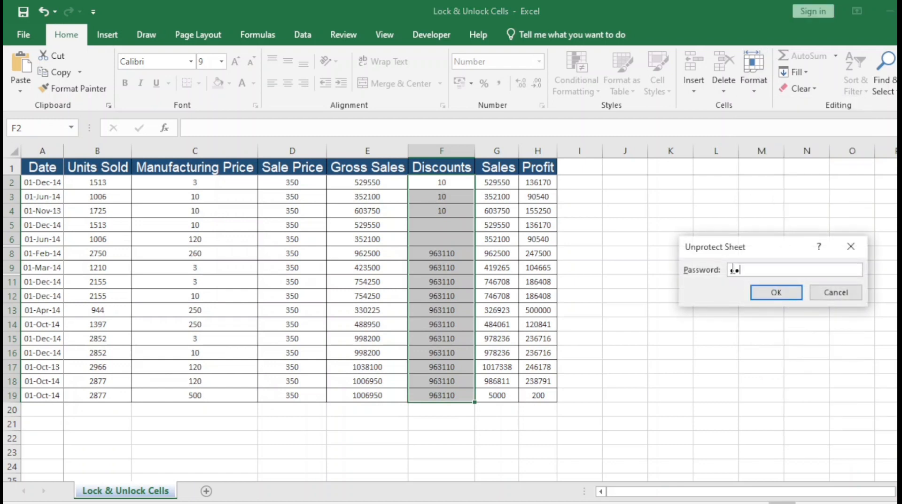
key("Return")
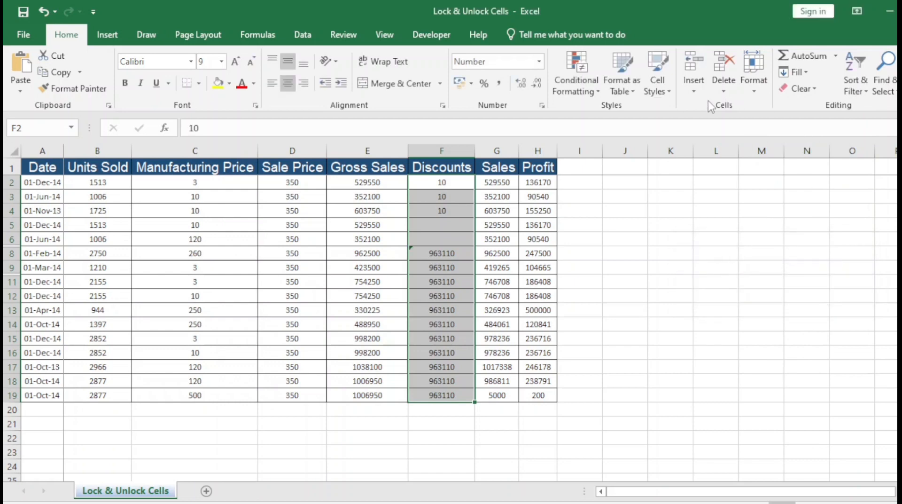
Tick Locked alongside Hidden for F2:F19 in Format Cells, then select E15 for testing
left_click(753, 76)
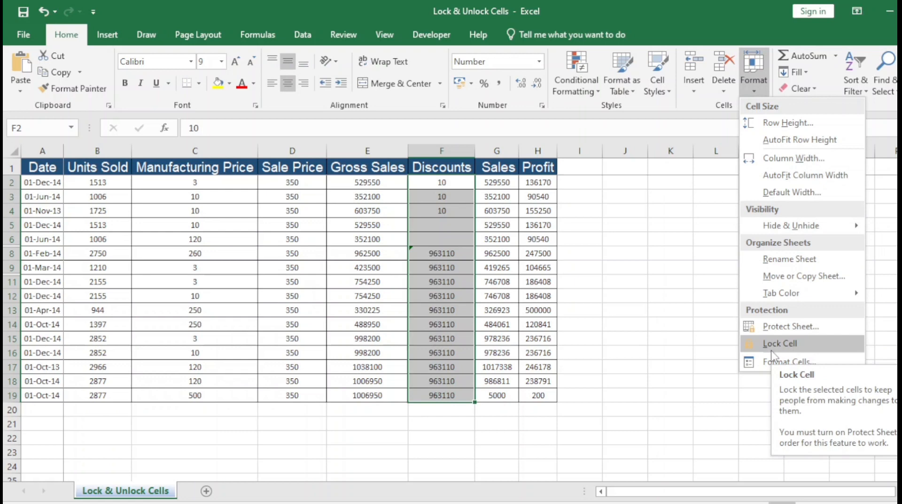
left_click(772, 363)
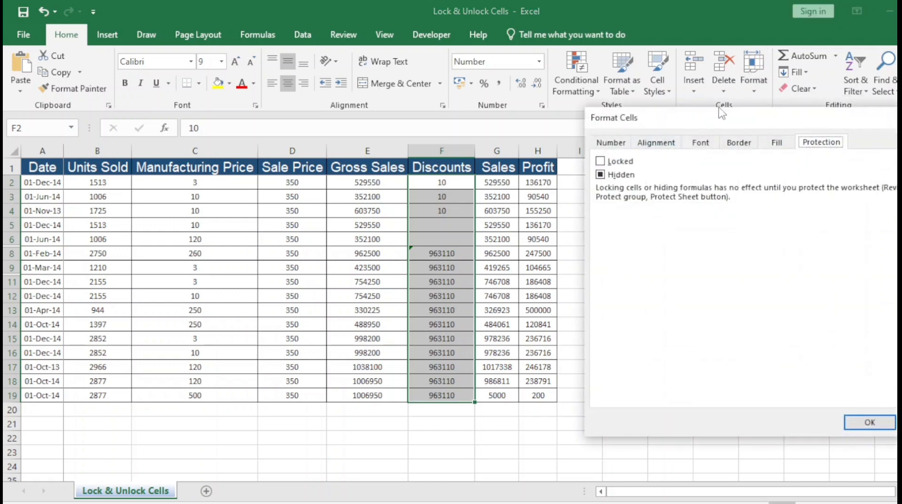
left_click_drag(758, 124, 722, 123)
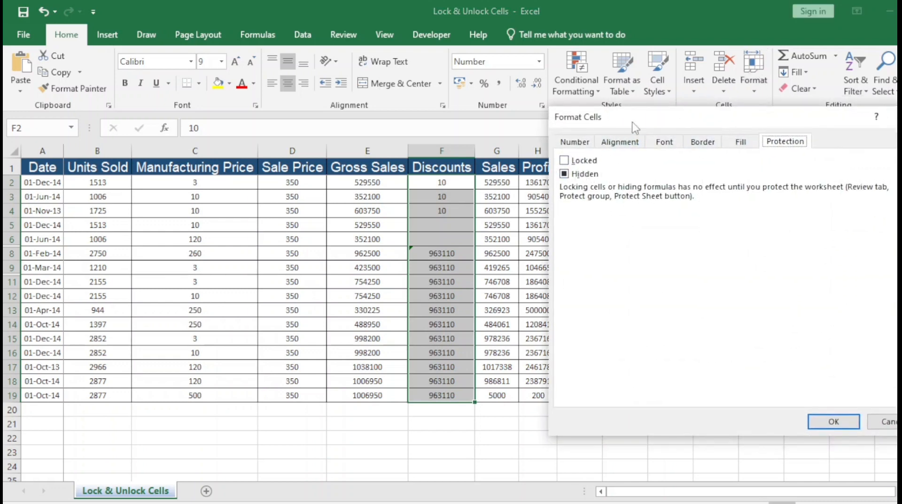
left_click_drag(635, 123, 686, 120)
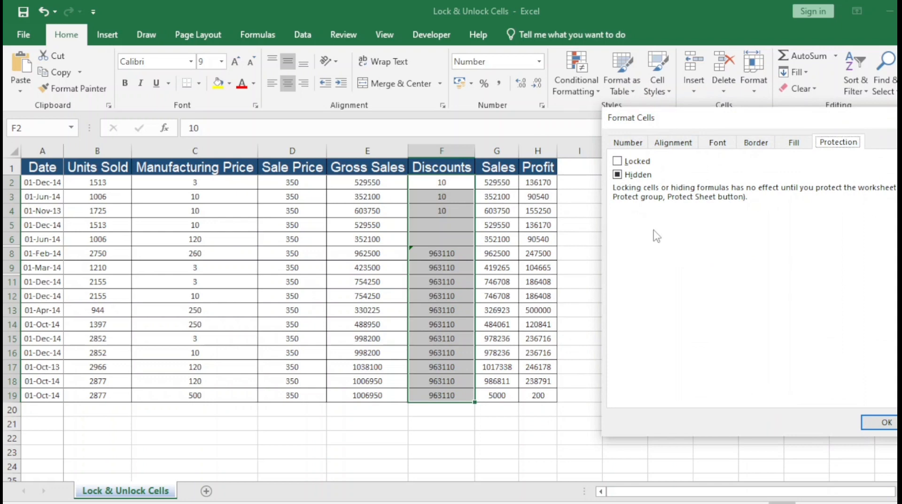
left_click(617, 161)
left_click(879, 422)
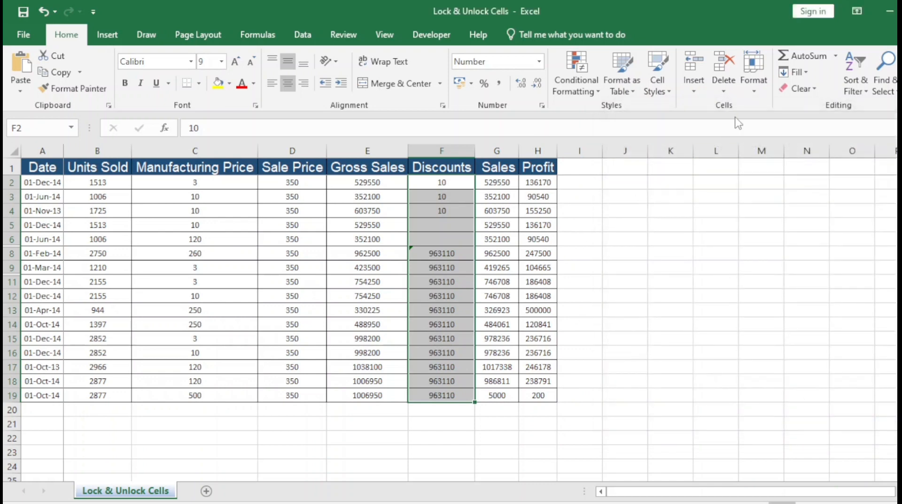
left_click(420, 292)
left_click(400, 337)
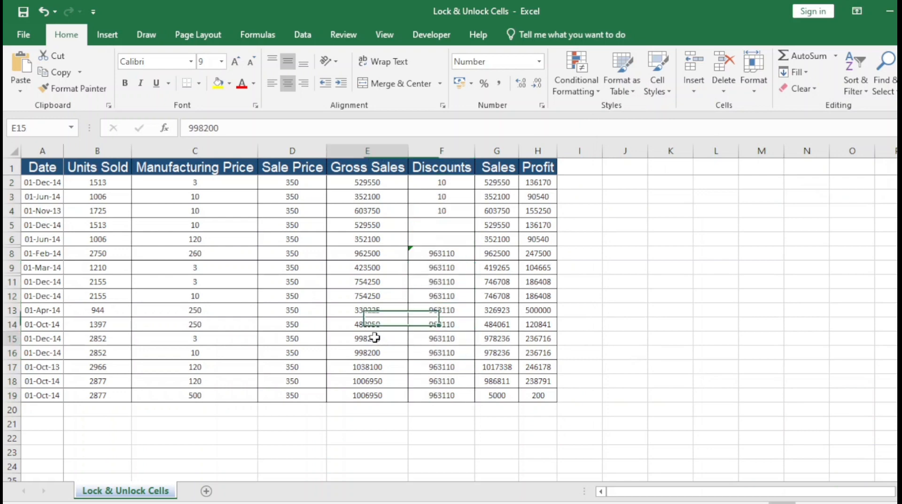
Test typing 'a' into E15 and F15, cancelling each entry
type("a")
key("Escape")
left_click(443, 338)
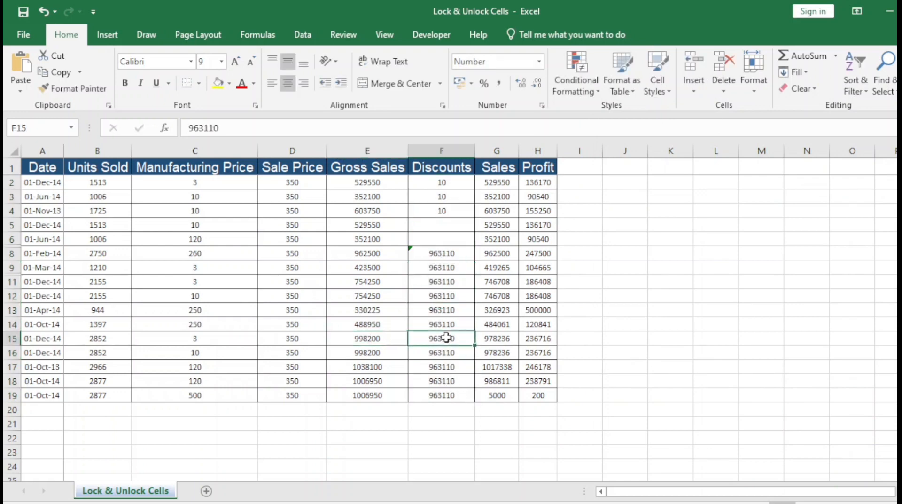
type("a")
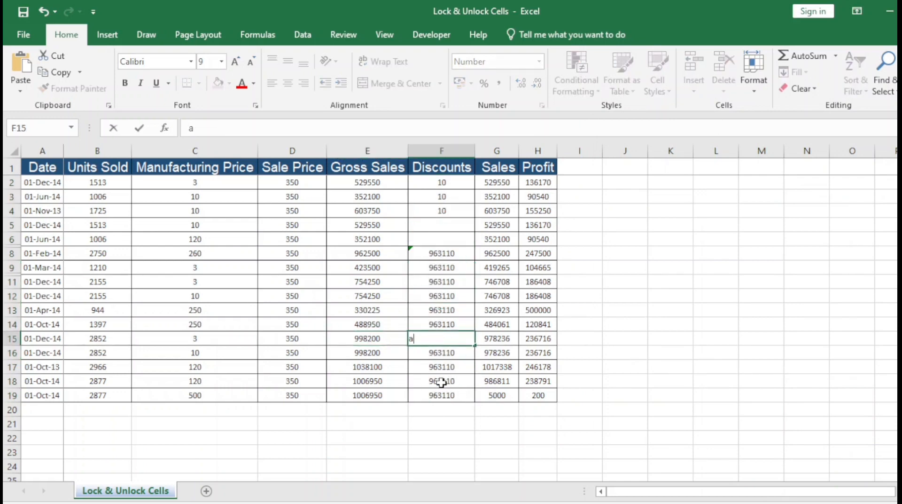
key("Escape")
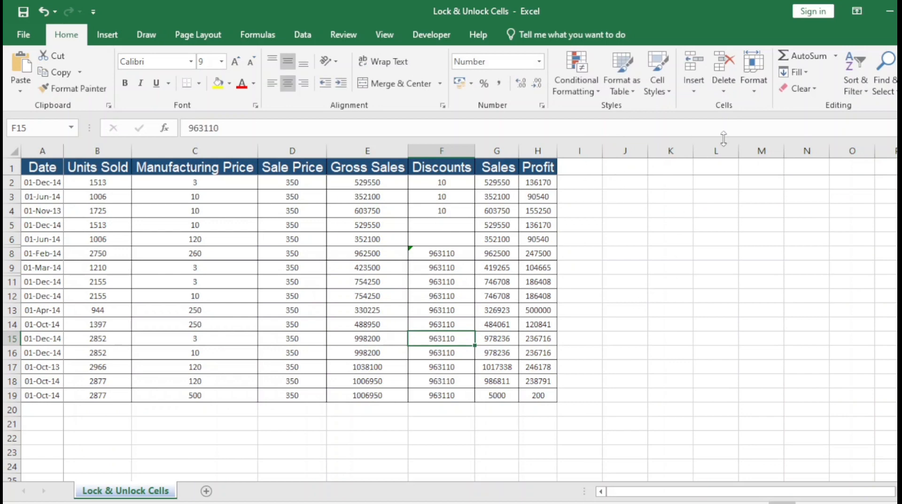
Review the Discounts cells' protection settings in Format Cells without changes
left_click(753, 94)
left_click(791, 359)
key("Return")
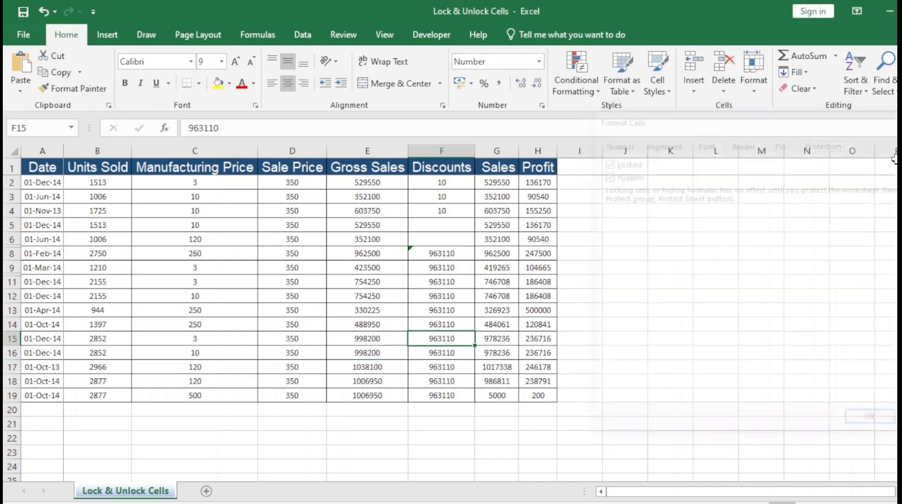
Protect the sheet with a confirmed password, then click several Discounts cells to test it
left_click(754, 80)
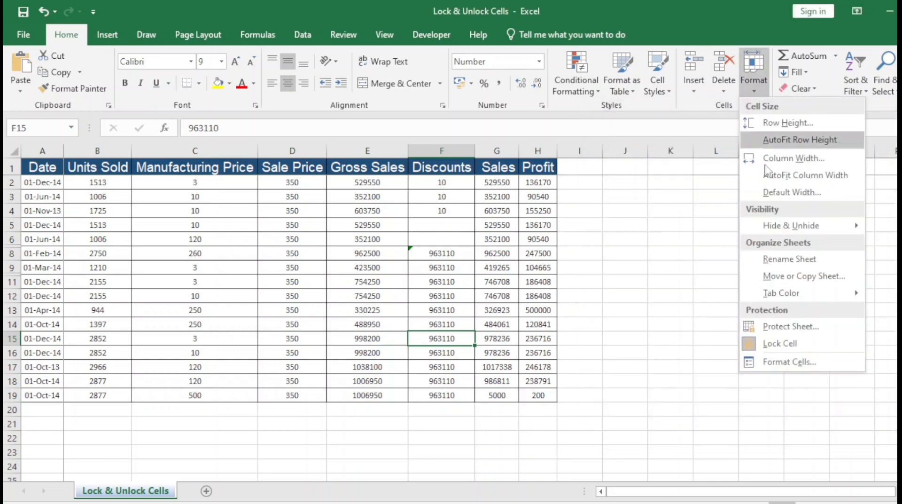
left_click(791, 326)
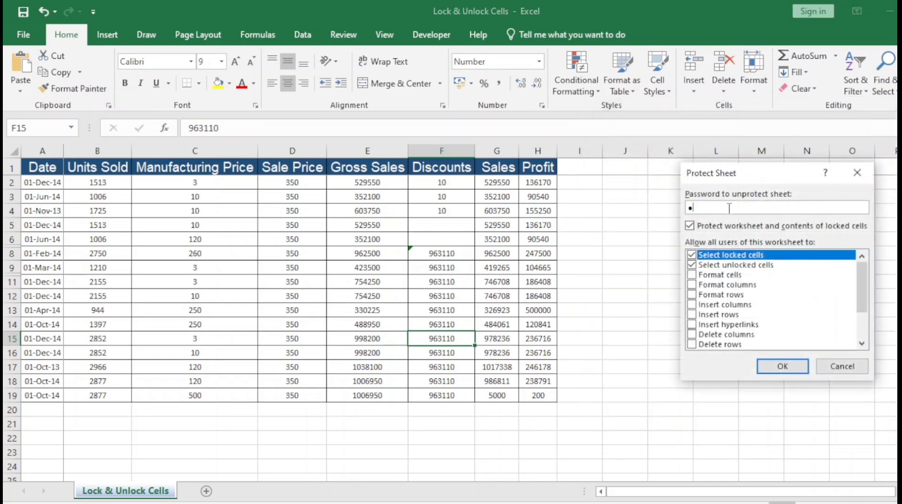
type("123")
left_click(771, 372)
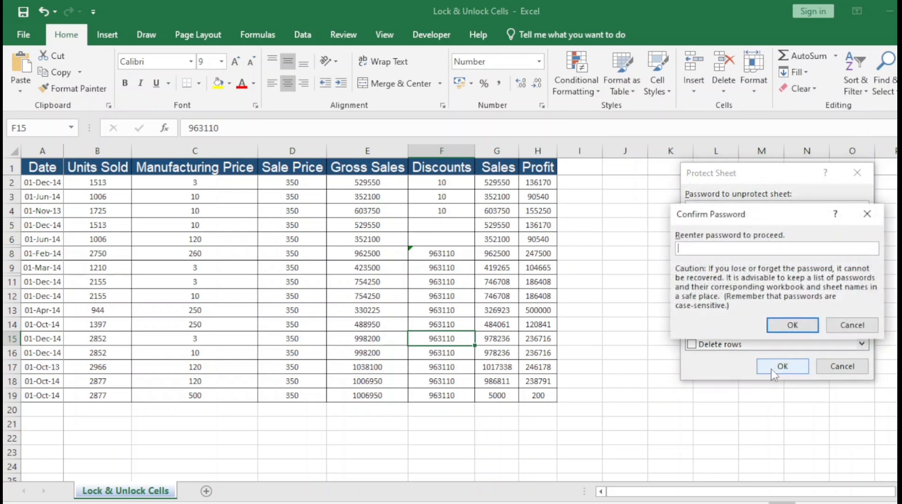
type("123")
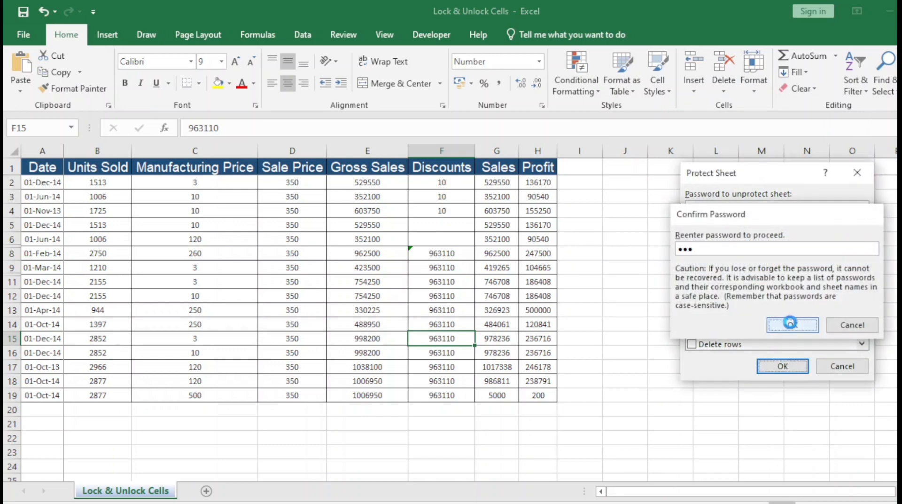
key("Return")
left_click(449, 379)
left_click(439, 310)
left_click(438, 239)
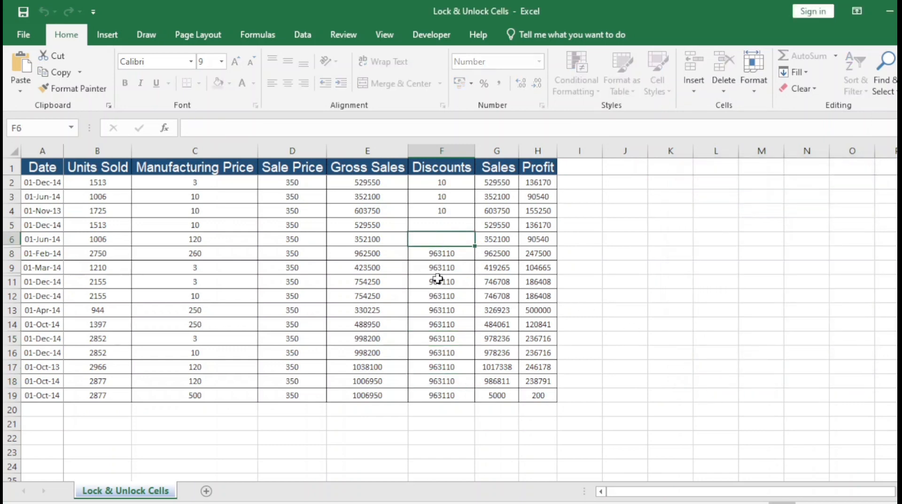
left_click(439, 213)
left_click_drag(437, 240, 436, 231)
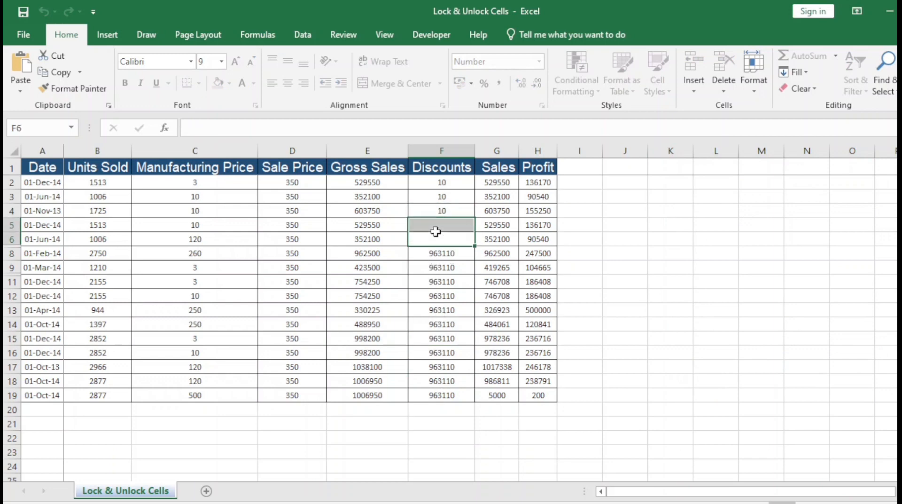
left_click(439, 223)
type("1")
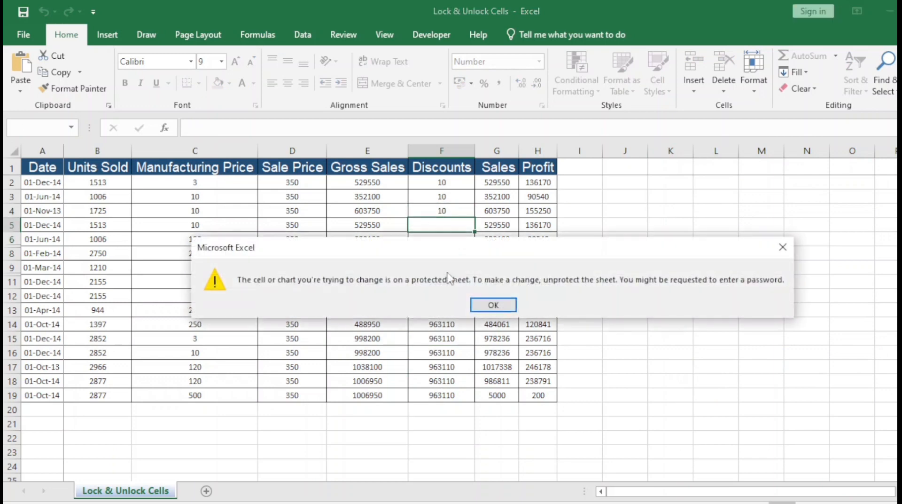
key("Return")
type("1")
key("Up")
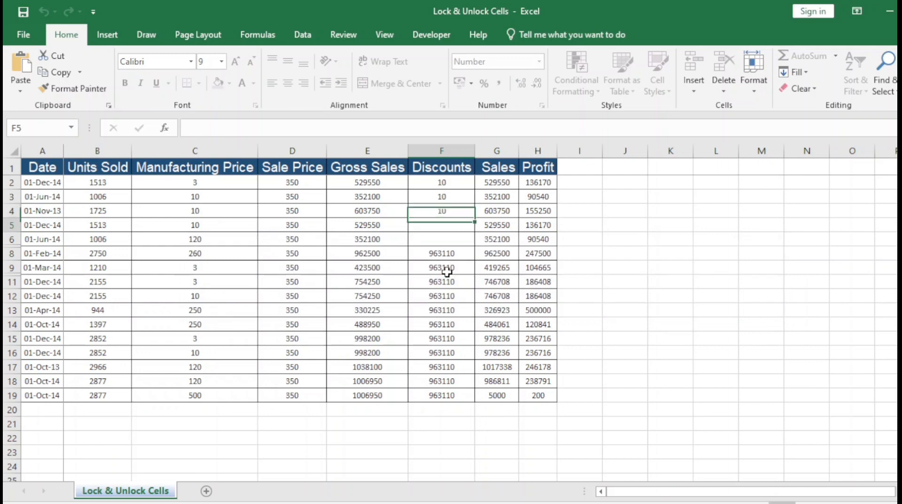
key("Down")
key("Down")
key("Down")
key("Delete")
key("Return")
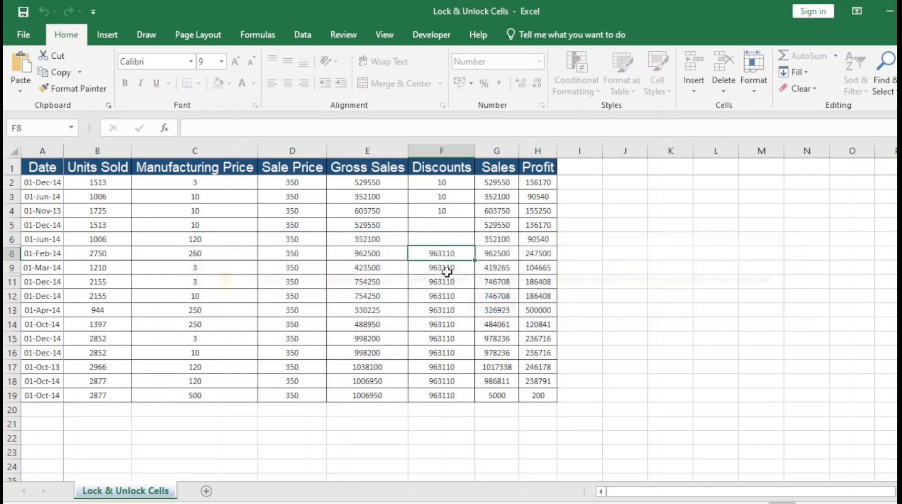
key("Down")
key("Down")
key("Down")
key("Down")
key("Down")
key("Down")
key("Down")
key("Down")
key("Down")
key("Down")
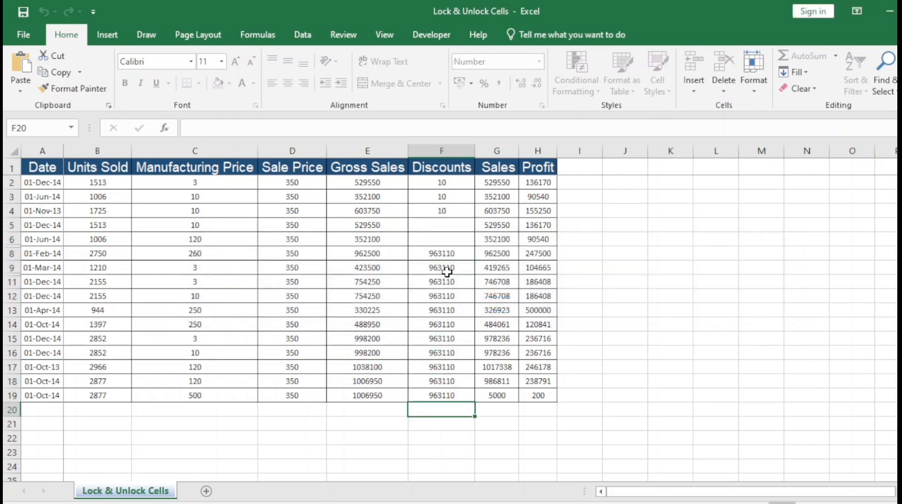
key("Delete")
key("Return")
key("Up")
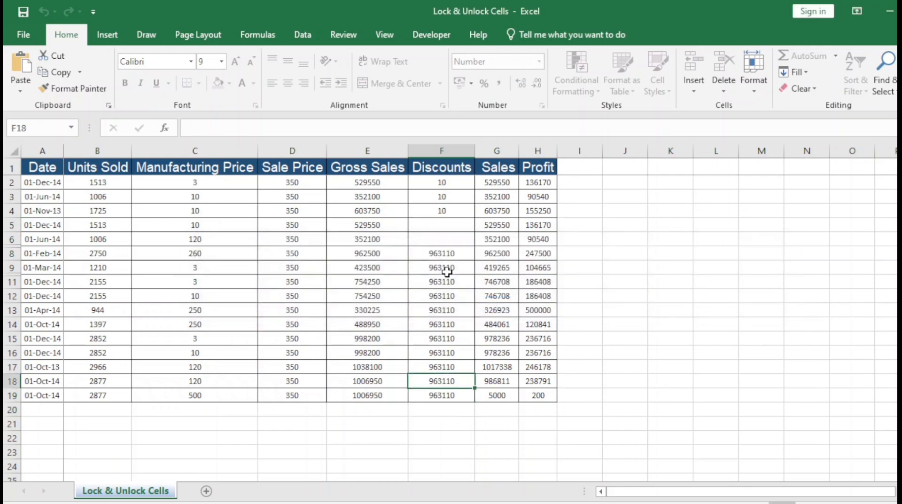
left_click(446, 271)
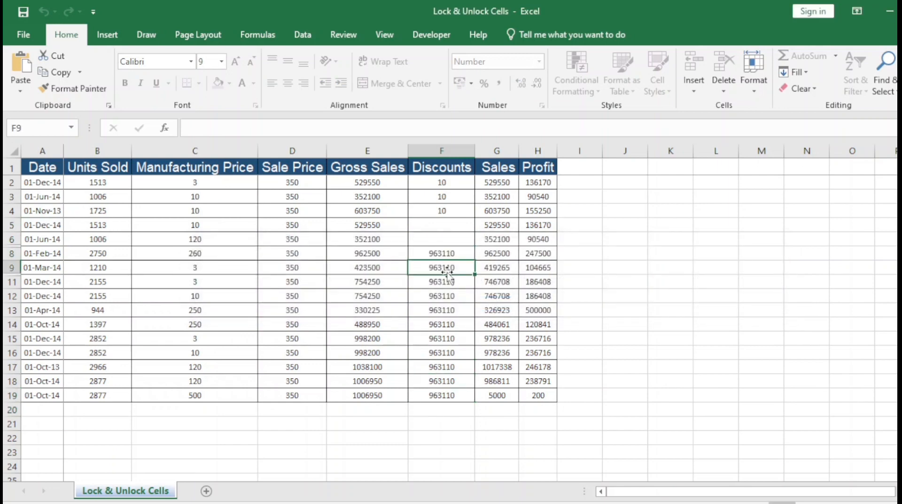
left_click(752, 90)
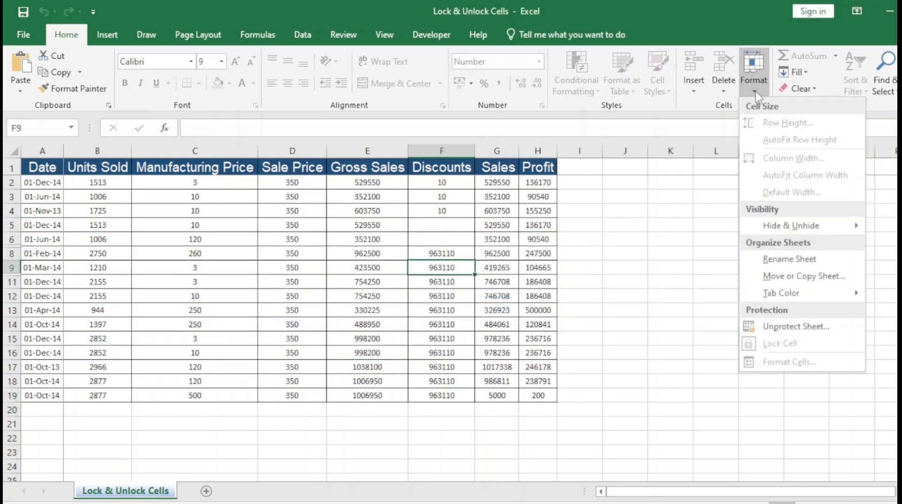
Unprotect the sheet by entering its password
left_click(791, 329)
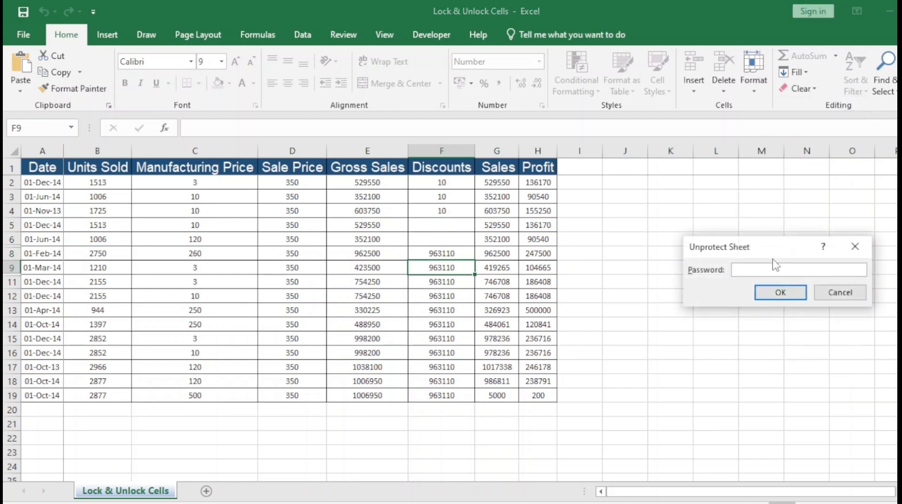
type("123")
left_click(789, 295)
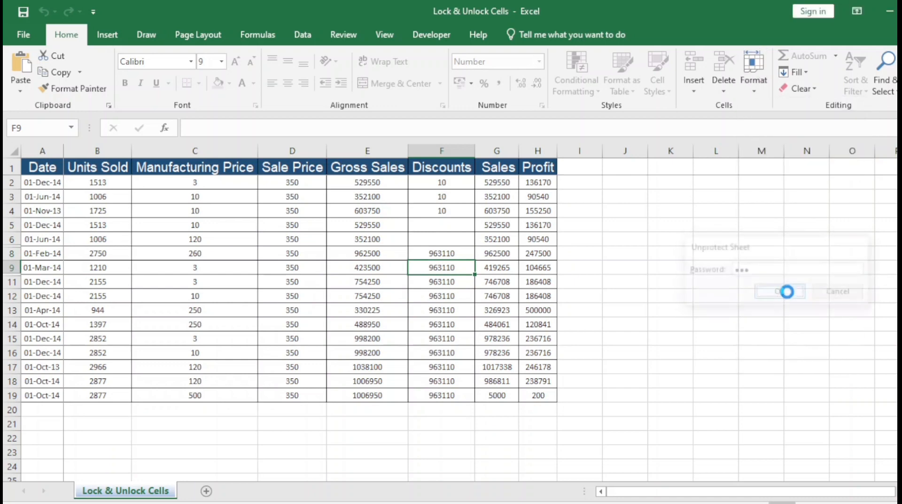
Check that F9's protection settings show Locked and Hidden checked, then close them
left_click(753, 82)
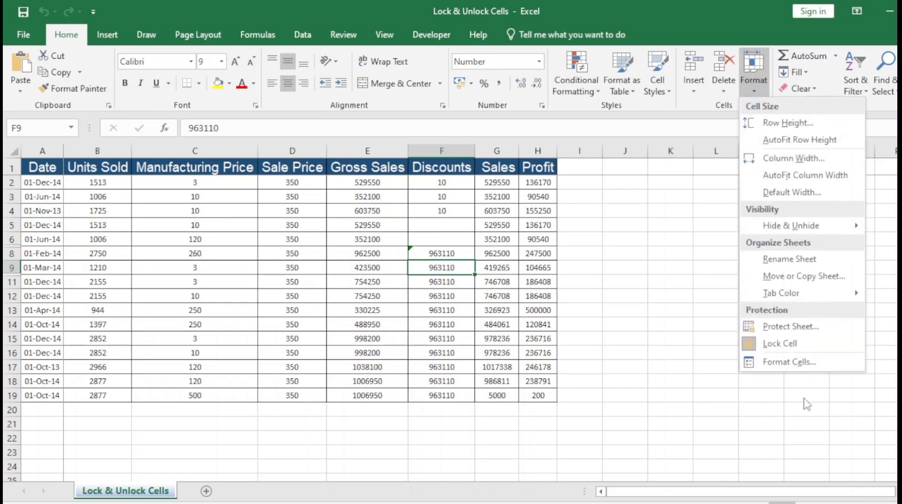
left_click(778, 361)
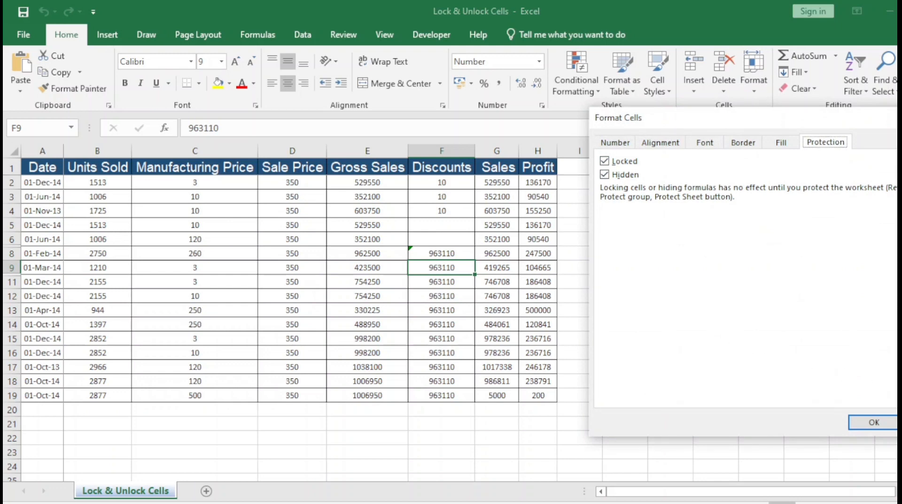
left_click(874, 422)
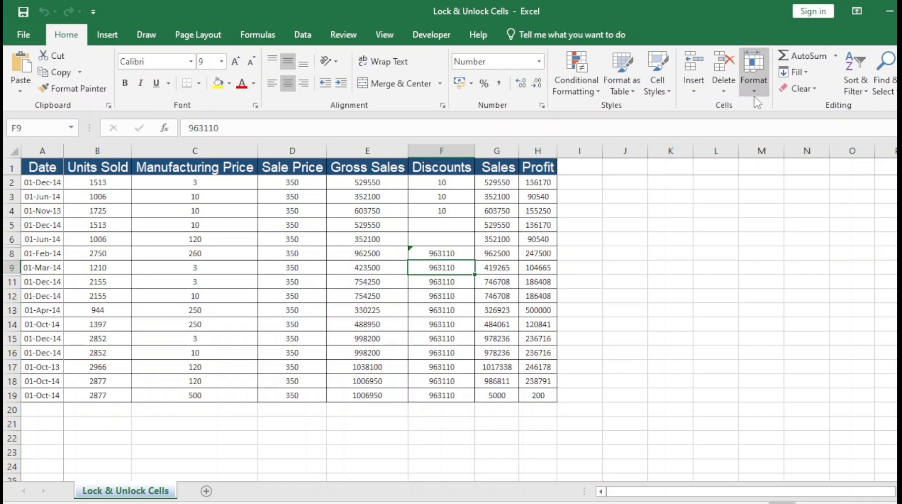
Review F9's protection settings in Format Cells and close them unchanged
left_click(753, 68)
left_click(792, 361)
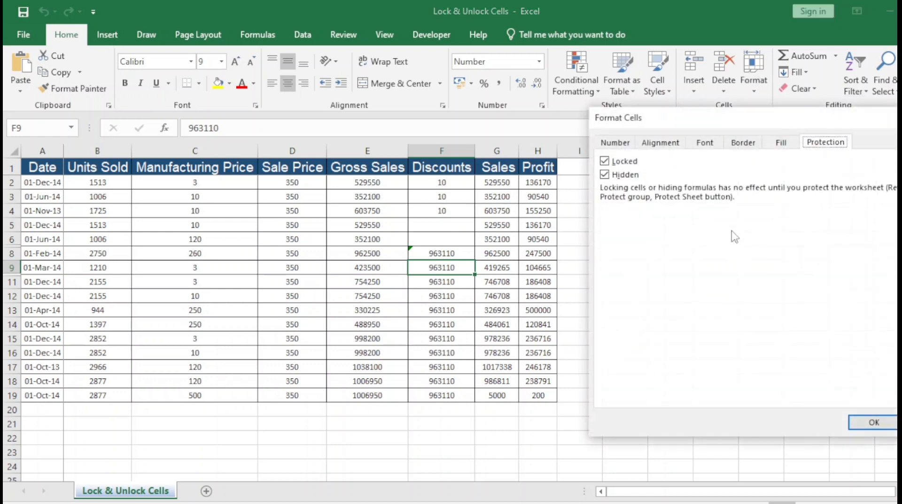
key("Return")
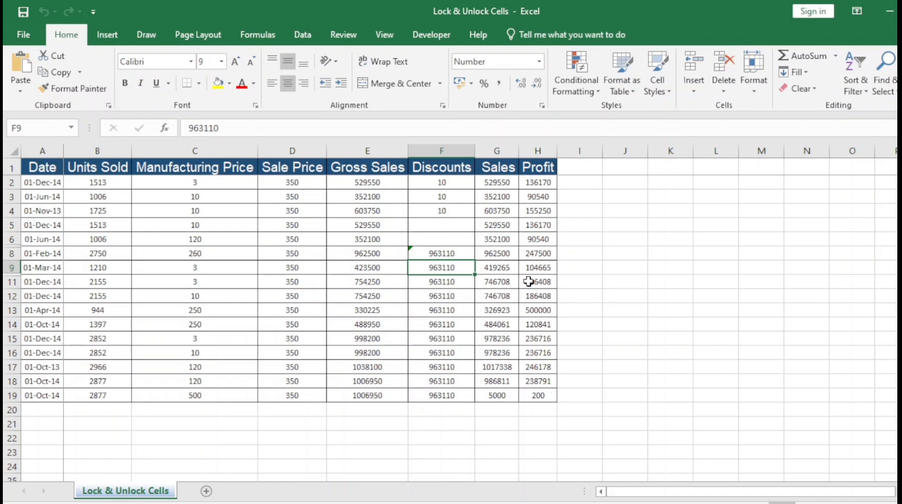
Leave Excel and show the WELCOME slide full screen from the open presentation
key("super+d")
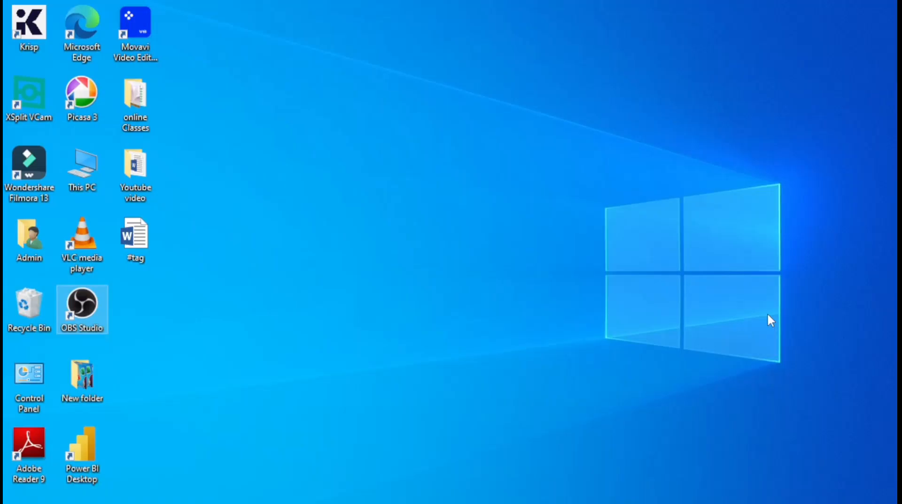
left_click(606, 503)
left_click(681, 474)
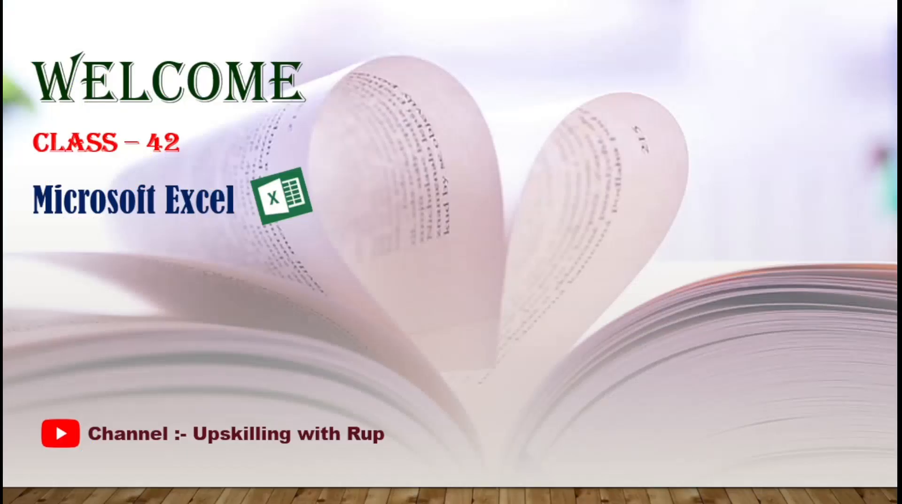